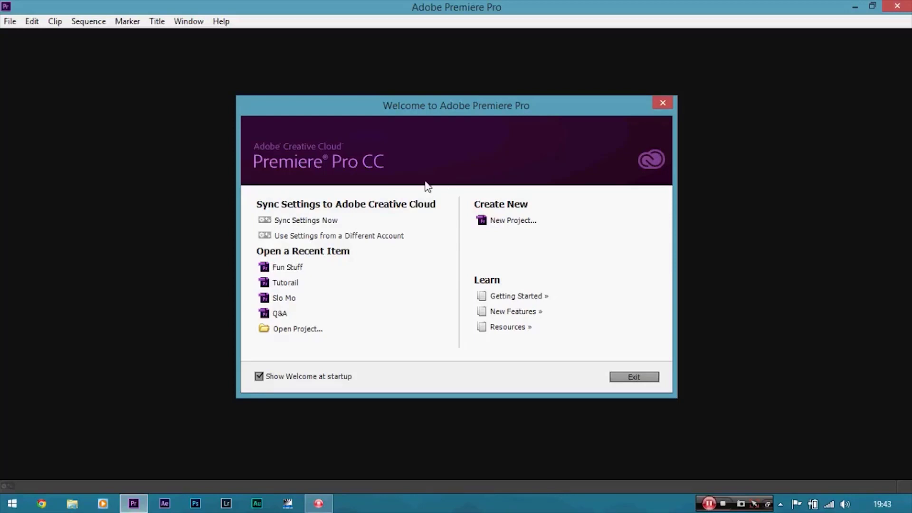
# Create a new project named "Fuun Stuff".
pyautogui.click(486, 222)
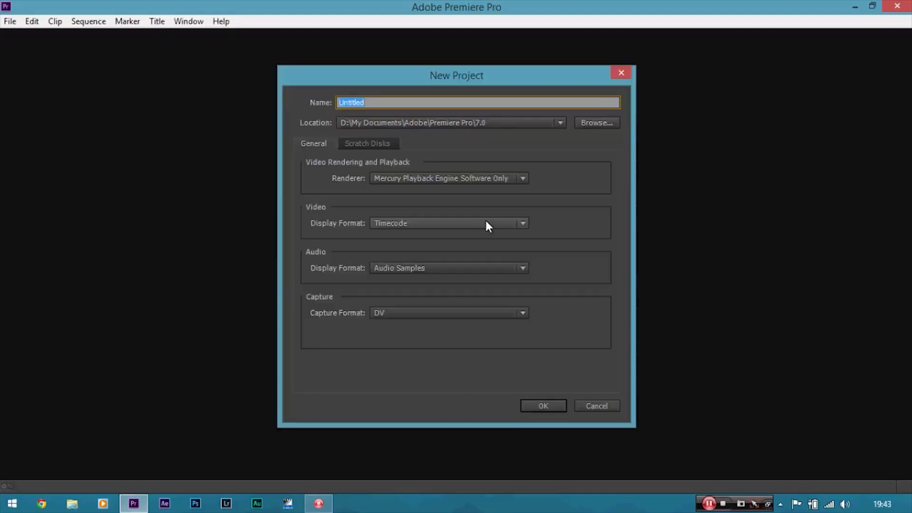
pyautogui.press('BackSpace')
pyautogui.write('Fuun Stuff')
pyautogui.click(543, 407)
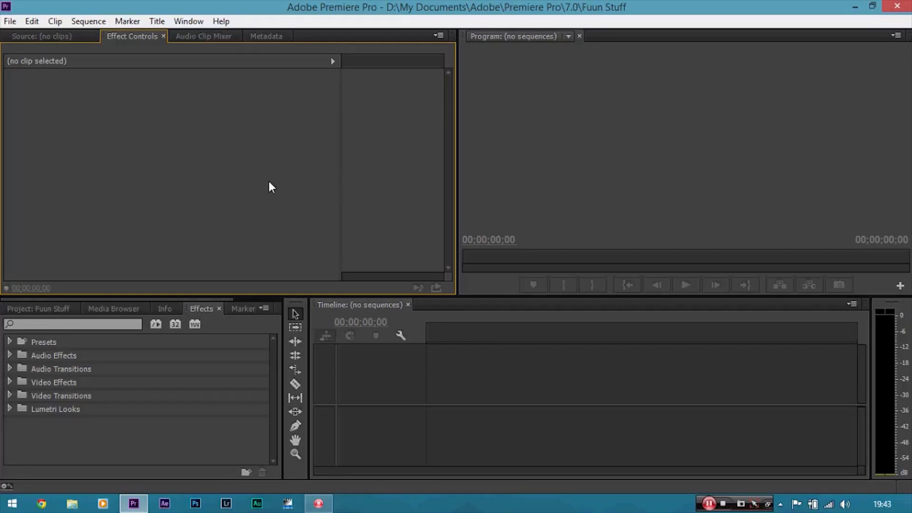
# Start a new sequence and pick the Digital SLR 1080p DSLR 1080p24 preset.
pyautogui.click(10, 21)
pyautogui.moveTo(31, 36)
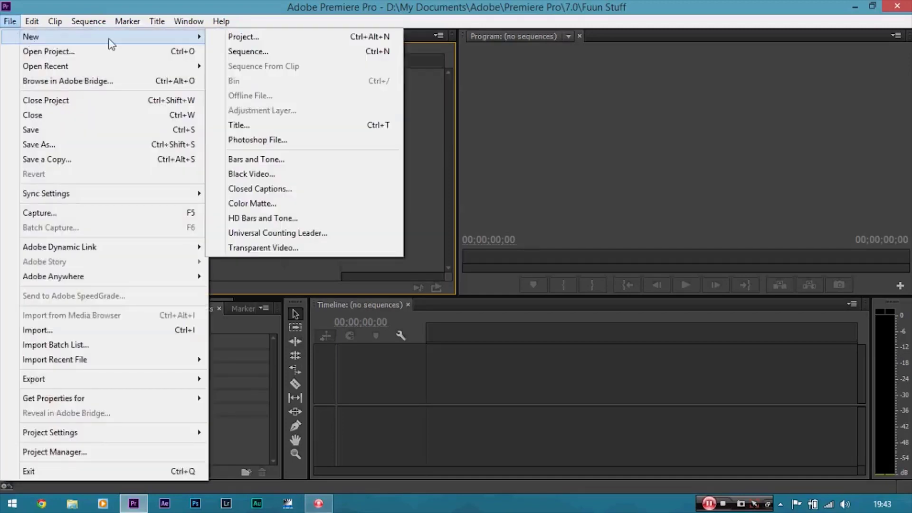
pyautogui.click(229, 53)
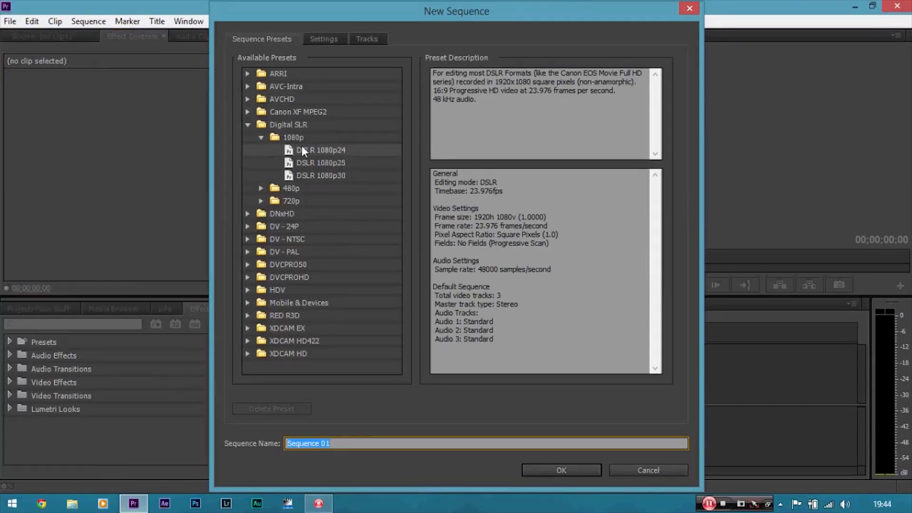
pyautogui.click(341, 150)
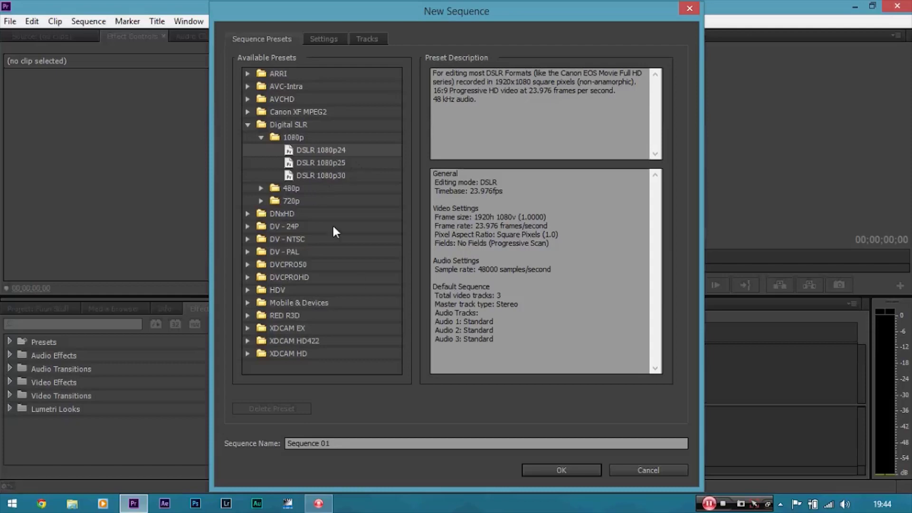
# Browse the RED R3D and DV - NTSC preset folders in the sequence presets list.
pyautogui.click(248, 316)
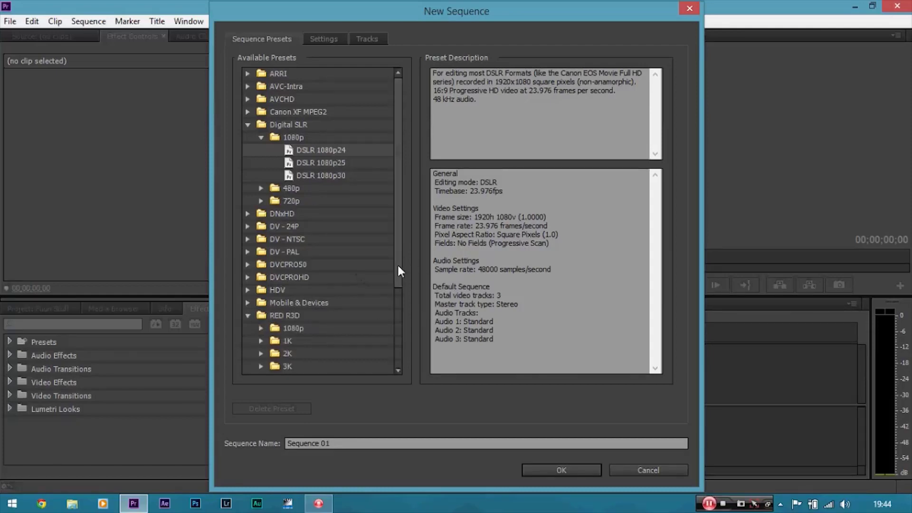
pyautogui.moveTo(397, 263); pyautogui.dragTo(381, 334)
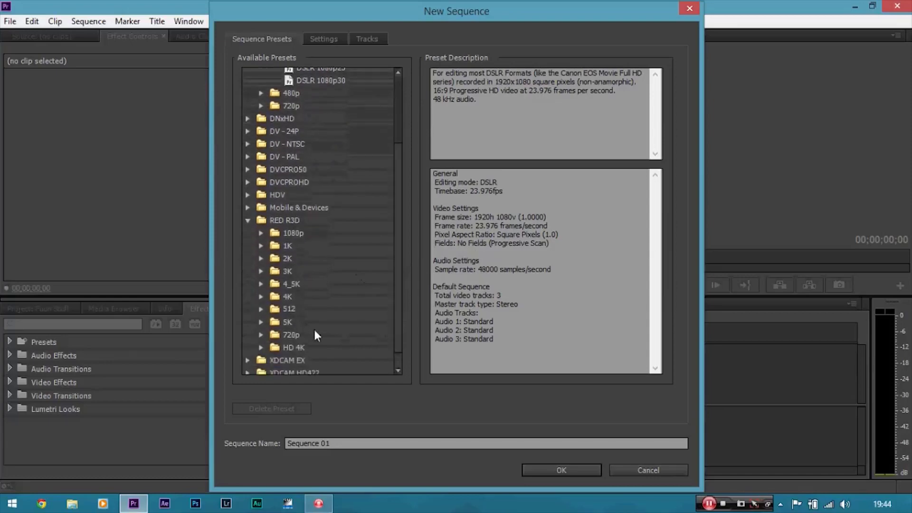
pyautogui.click(265, 323)
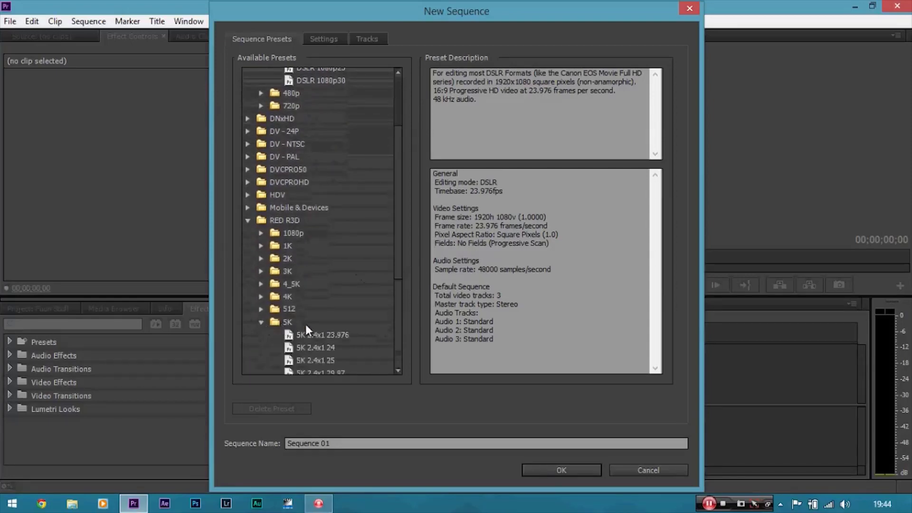
pyautogui.click(262, 322)
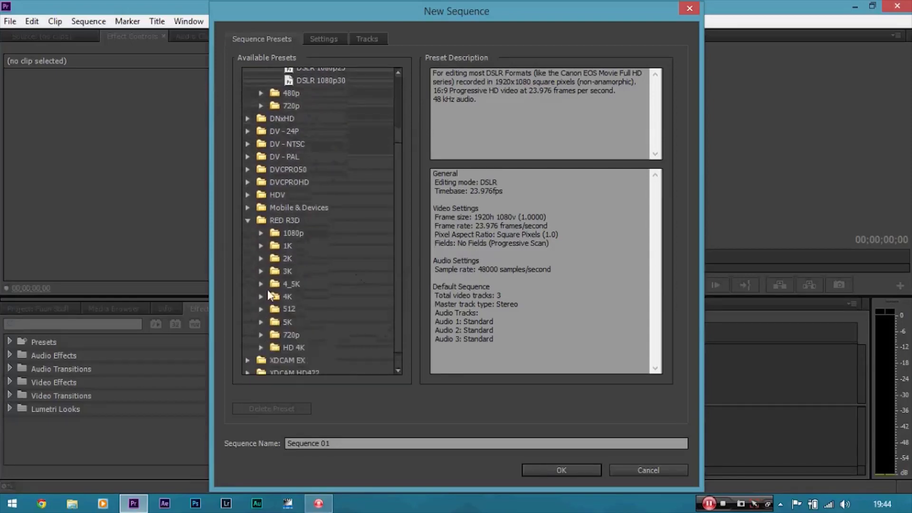
pyautogui.click(249, 221)
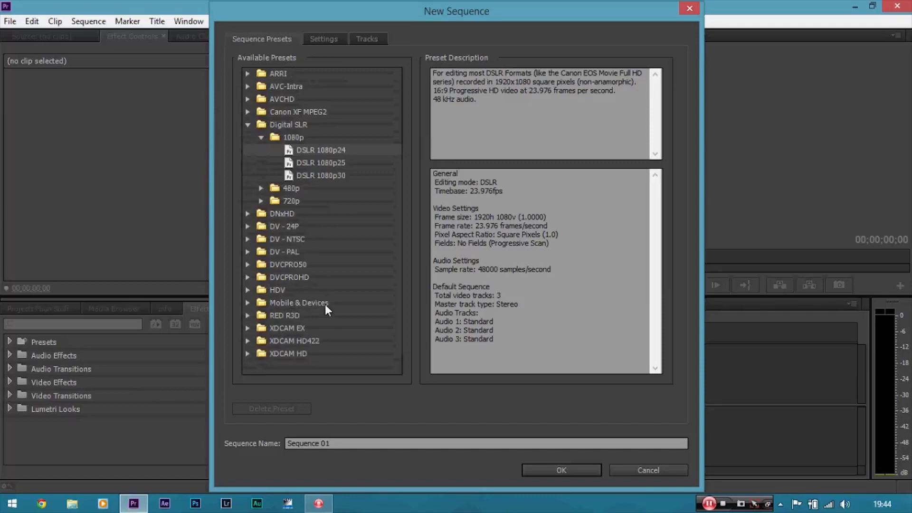
pyautogui.click(249, 240)
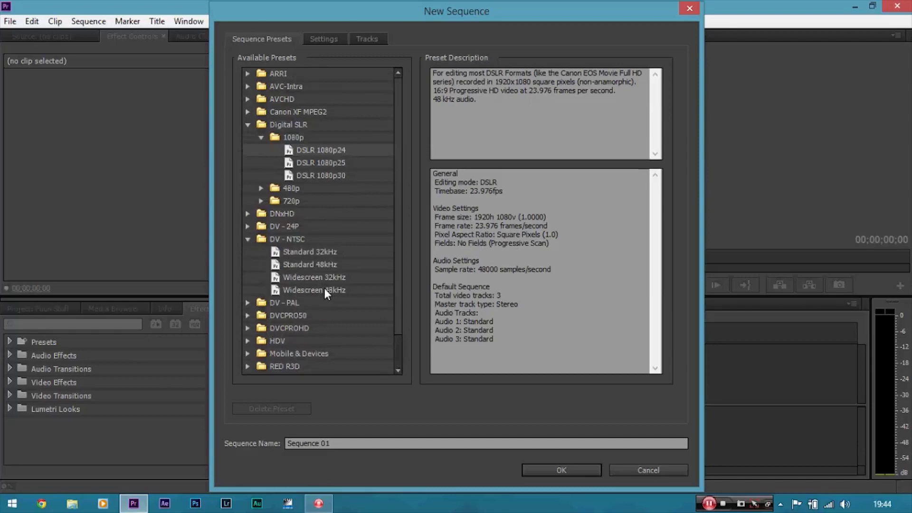
pyautogui.click(248, 240)
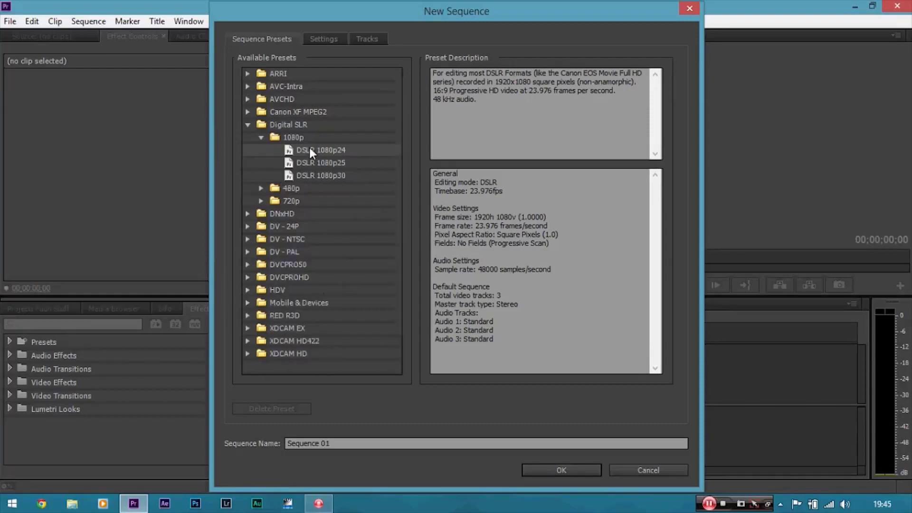
# Review the sequence settings and create Sequence 01 with the DSLR 1080p24 preset.
pyautogui.click(326, 38)
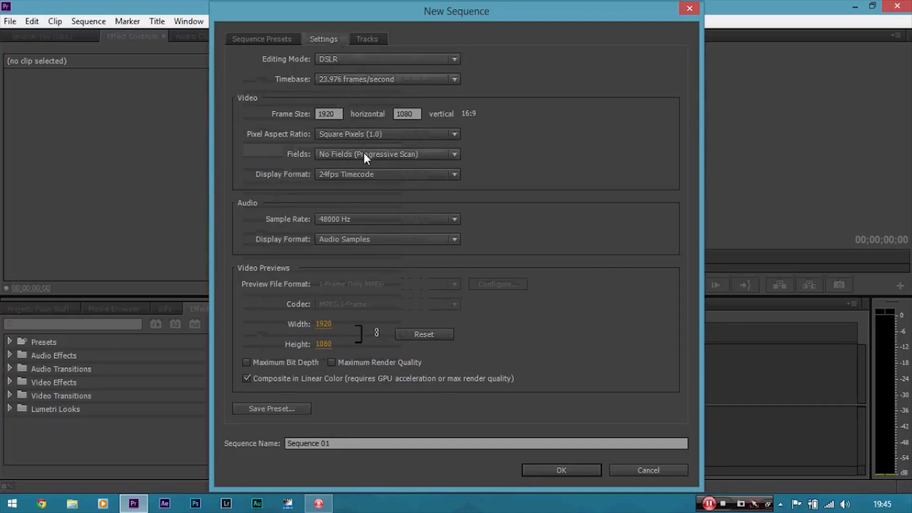
pyautogui.click(265, 39)
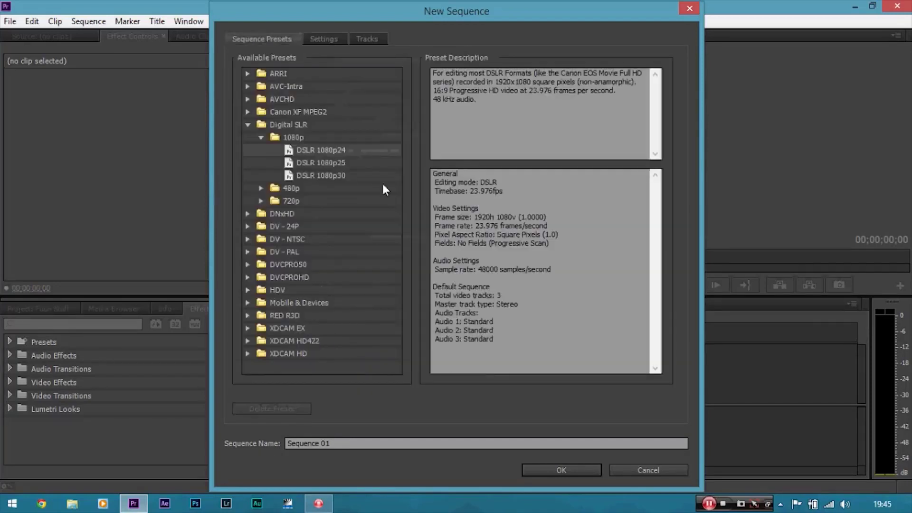
pyautogui.click(545, 470)
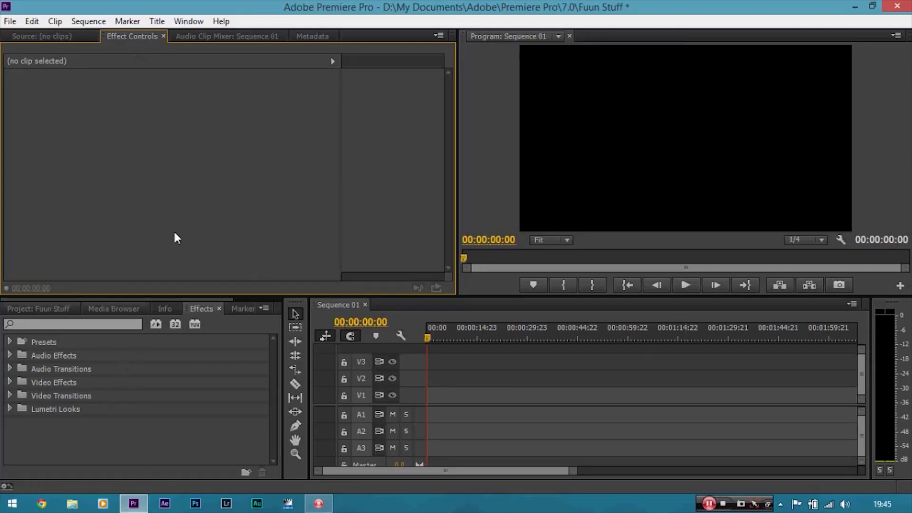
# Import the _DSC5689 video from the Desktop into the project.
pyautogui.click(50, 307)
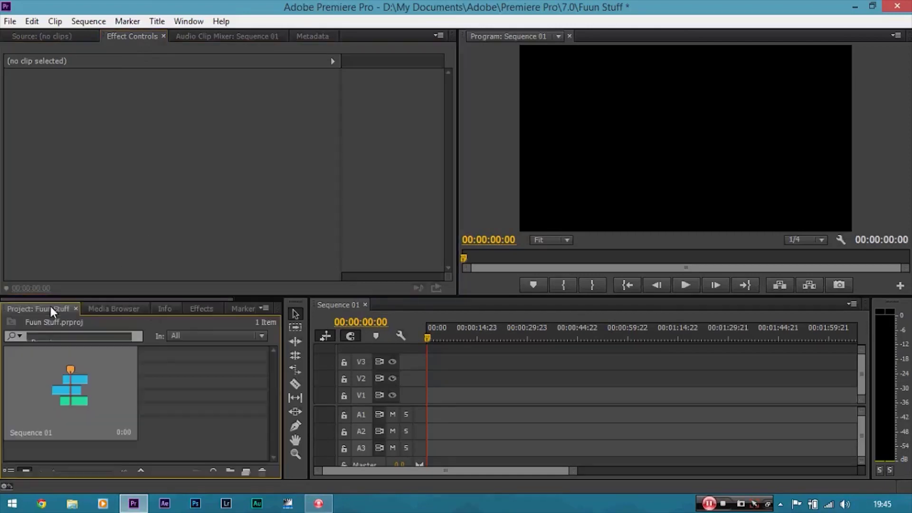
pyautogui.rightClick(183, 375)
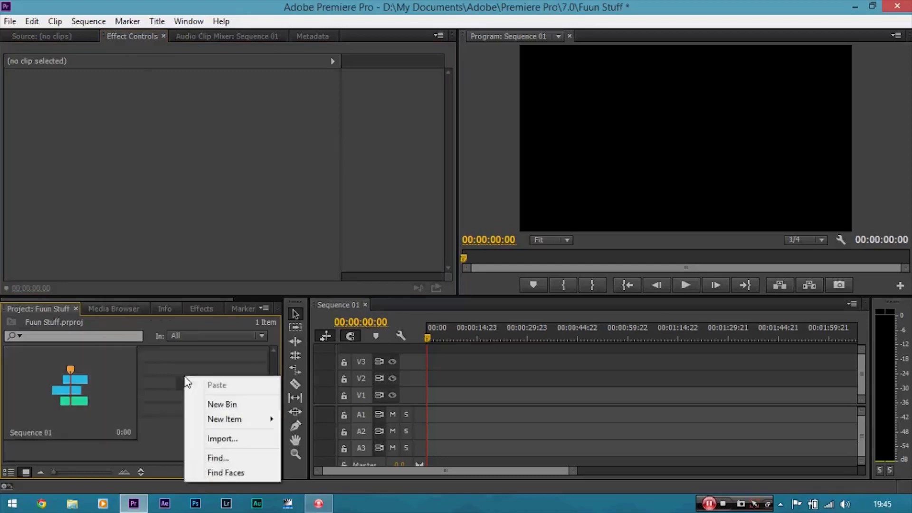
pyautogui.click(234, 437)
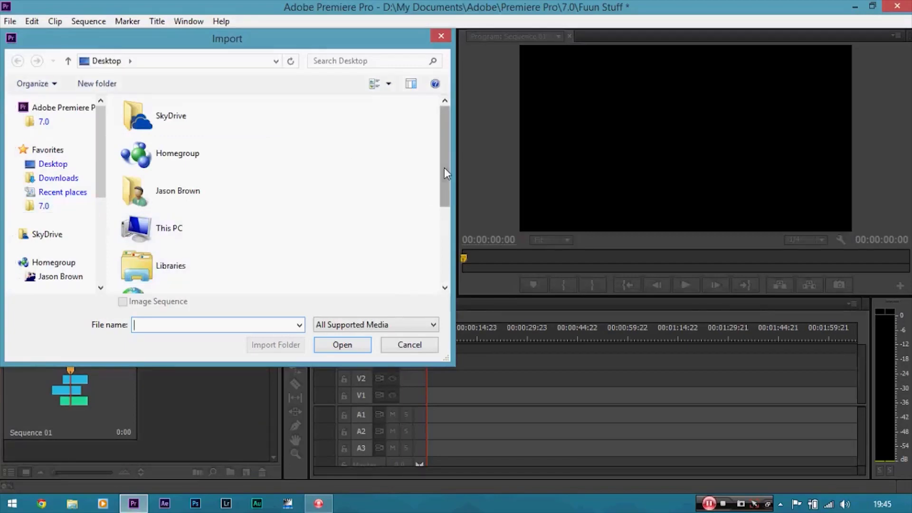
pyautogui.moveTo(444, 167); pyautogui.dragTo(439, 243)
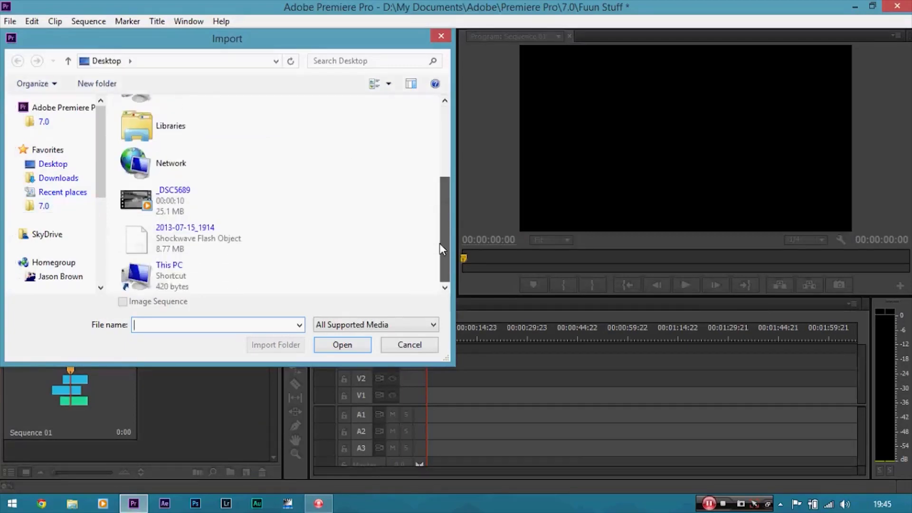
pyautogui.doubleClick(191, 204)
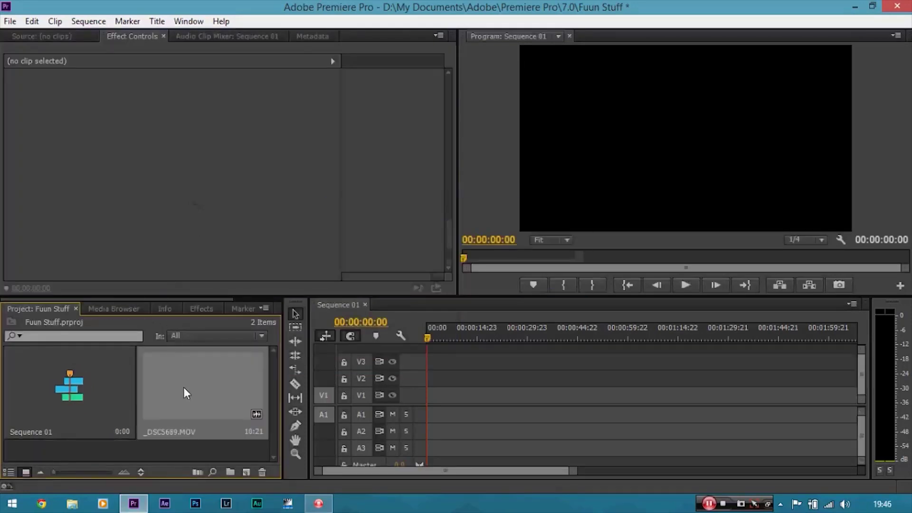
# Place the _DSC5689.MOV clip at the start of Sequence 01's video and audio tracks.
pyautogui.moveTo(183, 386); pyautogui.dragTo(449, 404)
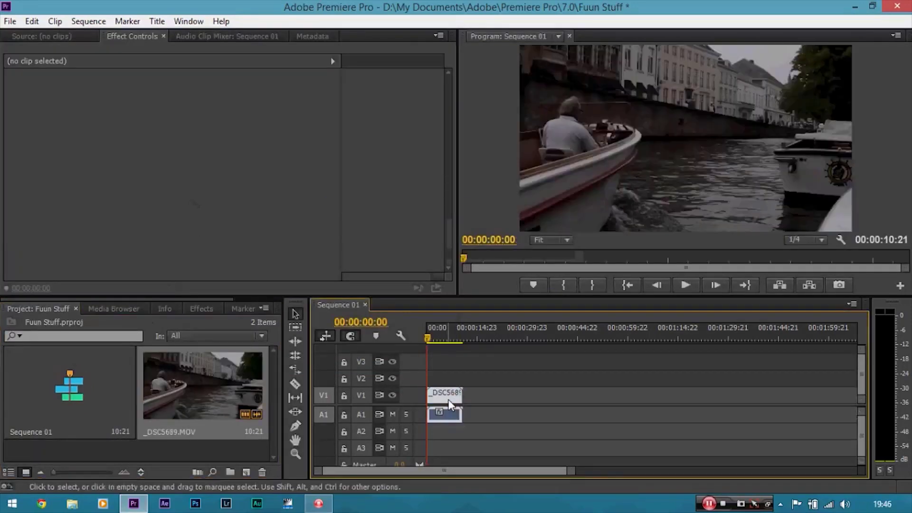
pyautogui.click(454, 392)
# Zoom the timeline in and out repeatedly to examine the clip's length.
pyautogui.press('=')
pyautogui.press('=')
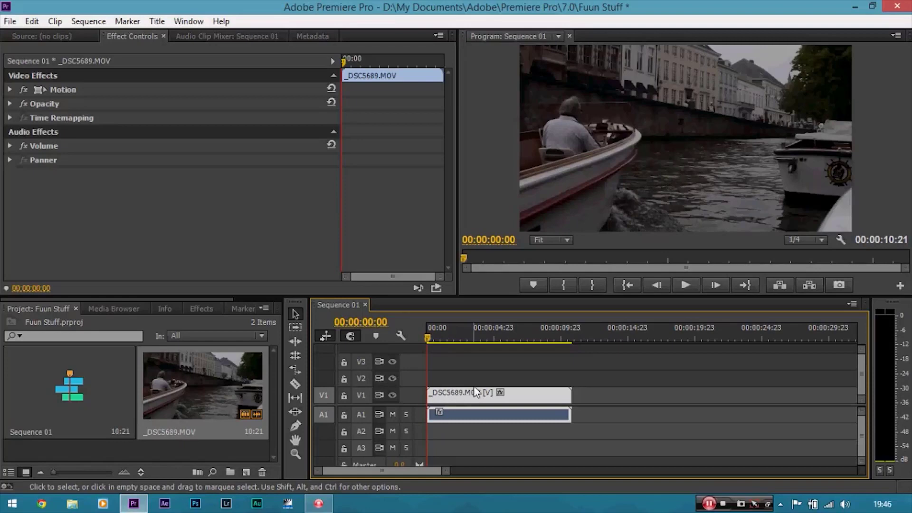
pyautogui.press('-')
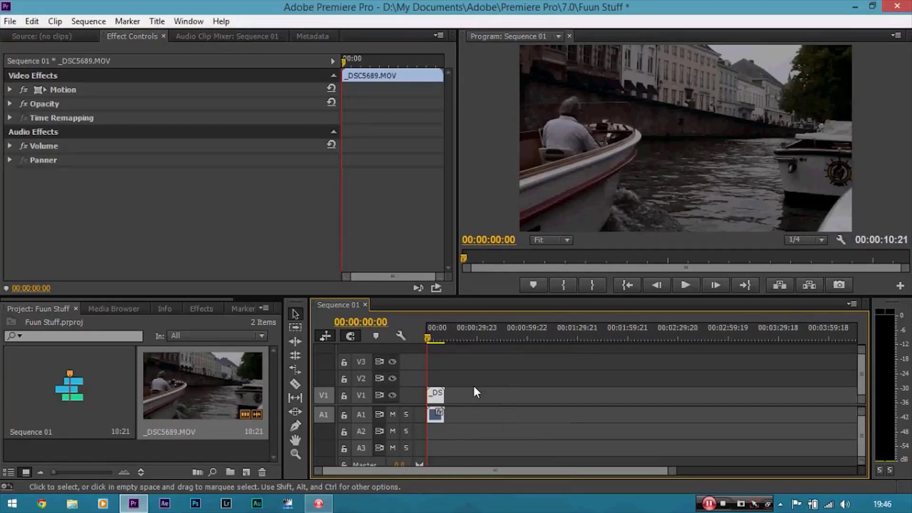
pyautogui.press('-')
pyautogui.press('=')
pyautogui.press('=')
pyautogui.press('=')
pyautogui.press('=')
pyautogui.press('=')
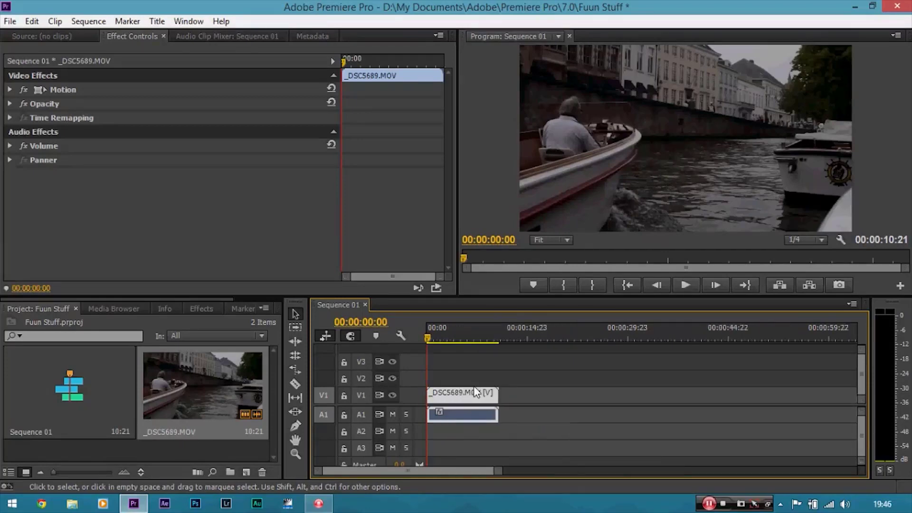
pyautogui.press('-')
pyautogui.press('-')
pyautogui.press('-')
pyautogui.press('-')
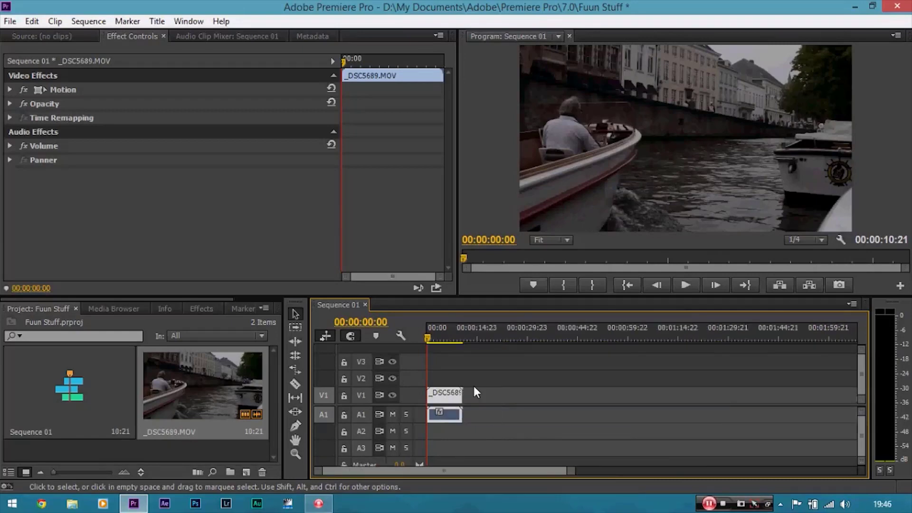
pyautogui.press('=')
pyautogui.press('=')
pyautogui.press('=')
pyautogui.press('-')
pyautogui.press('=')
pyautogui.press('-')
pyautogui.press('-')
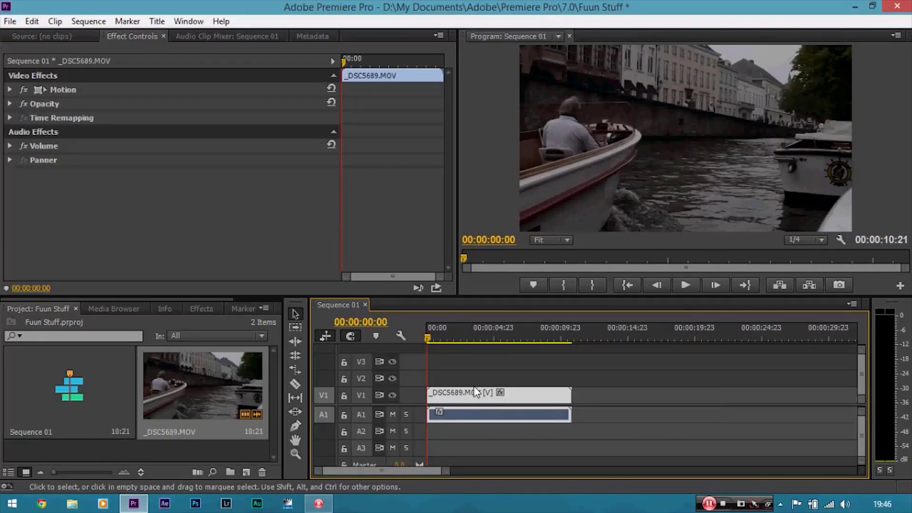
pyautogui.press('=')
pyautogui.press('=')
pyautogui.press('=')
pyautogui.press('-')
pyautogui.press('-')
pyautogui.press('-')
pyautogui.press('=')
pyautogui.press('=')
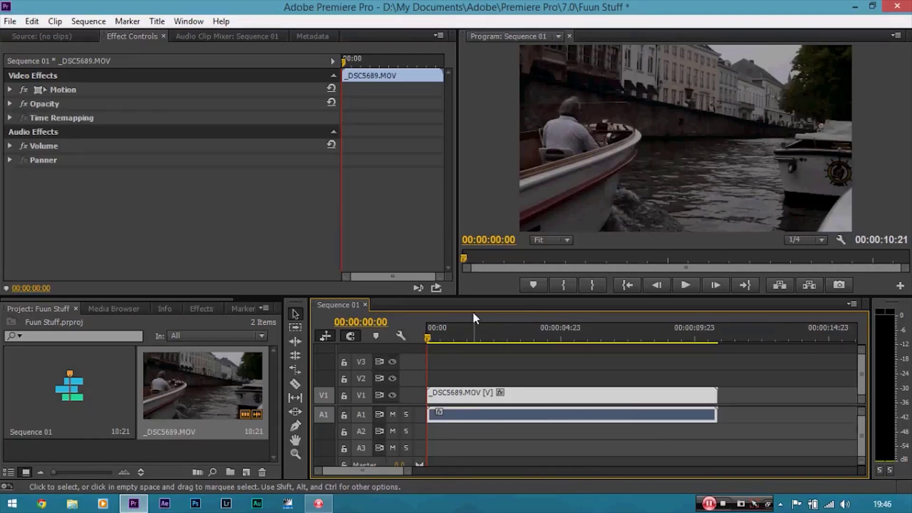
pyautogui.moveTo(407, 470); pyautogui.dragTo(531, 464)
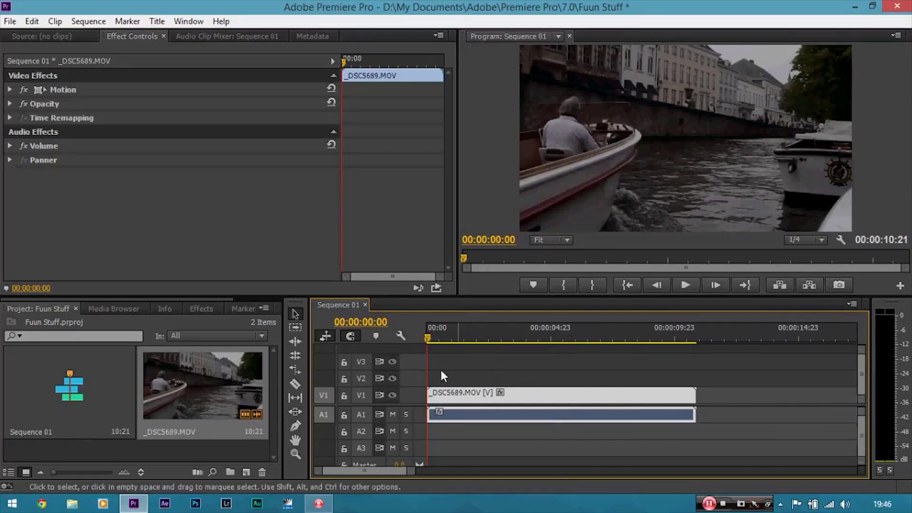
pyautogui.moveTo(430, 335); pyautogui.dragTo(406, 335)
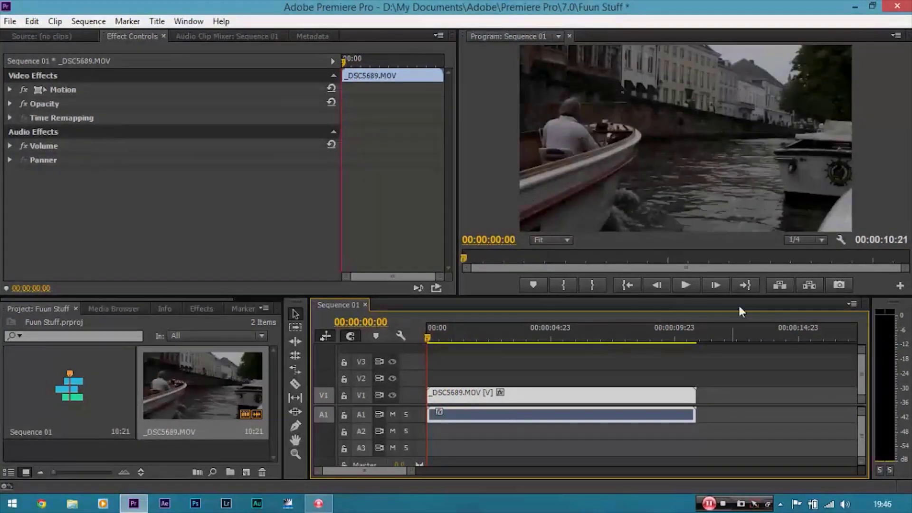
# Choose 1/4 as the Program monitor's playback resolution.
pyautogui.click(817, 240)
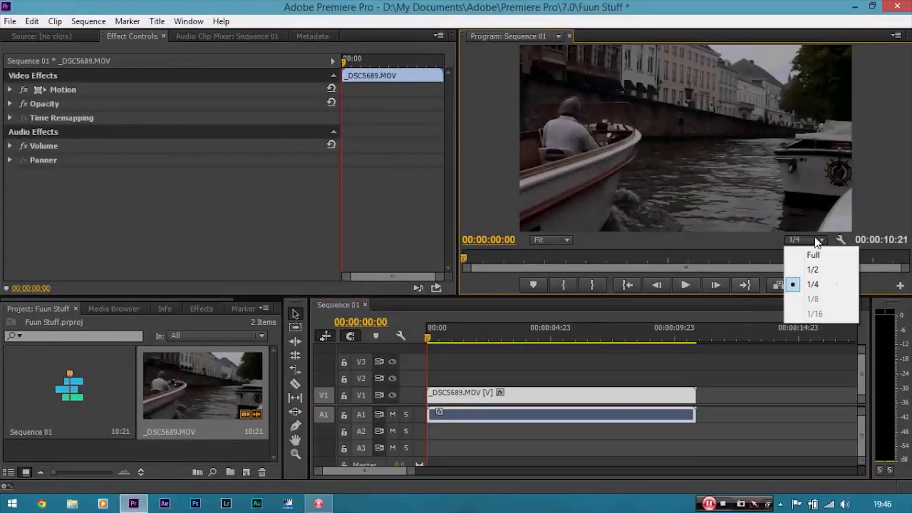
pyautogui.click(820, 287)
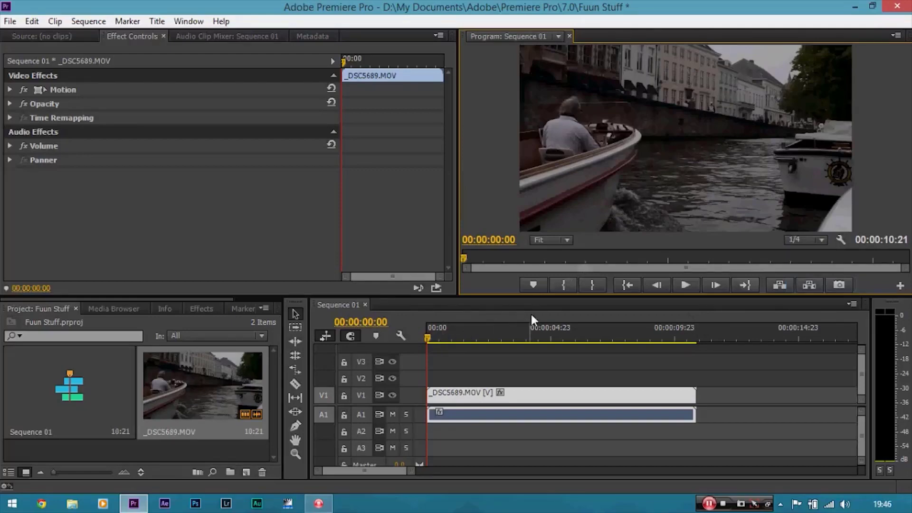
pyautogui.click(802, 241)
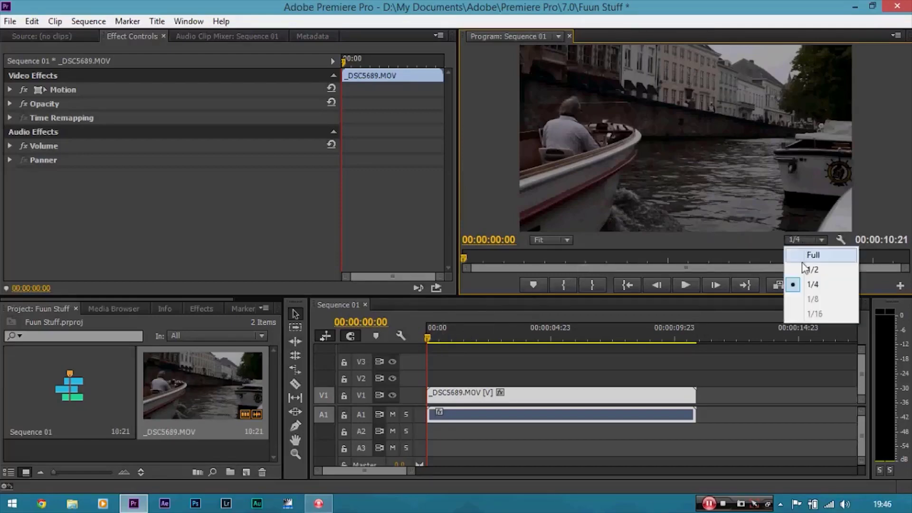
pyautogui.click(799, 285)
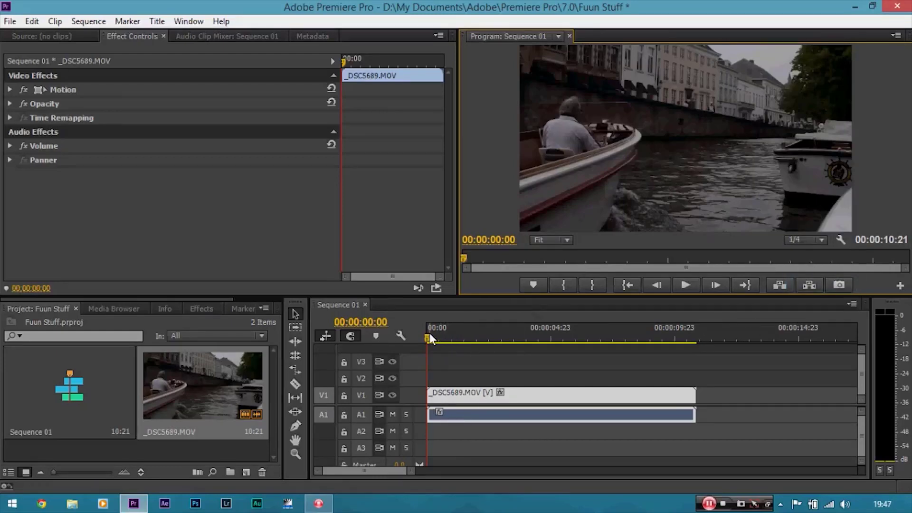
# Move the playhead to 00:00:02:13 and trim the clip's start to that point.
pyautogui.moveTo(429, 333); pyautogui.dragTo(492, 340)
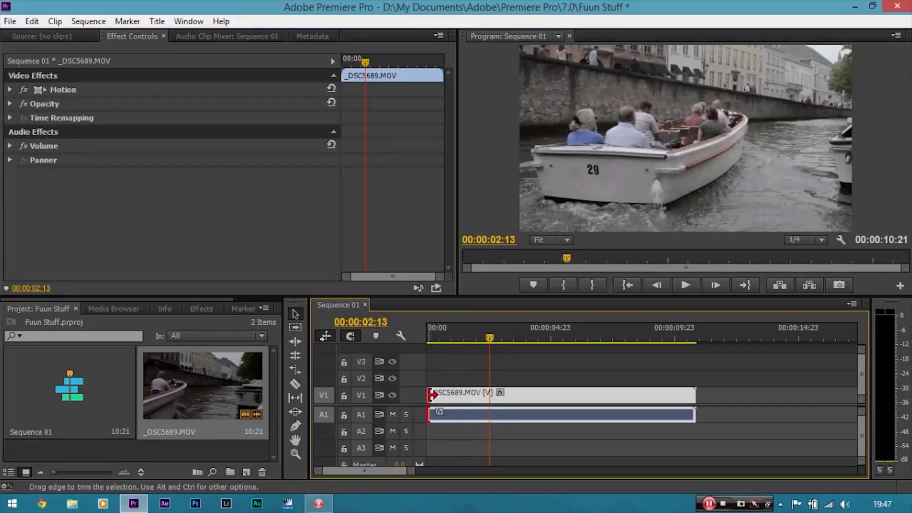
pyautogui.moveTo(430, 395); pyautogui.dragTo(490, 396)
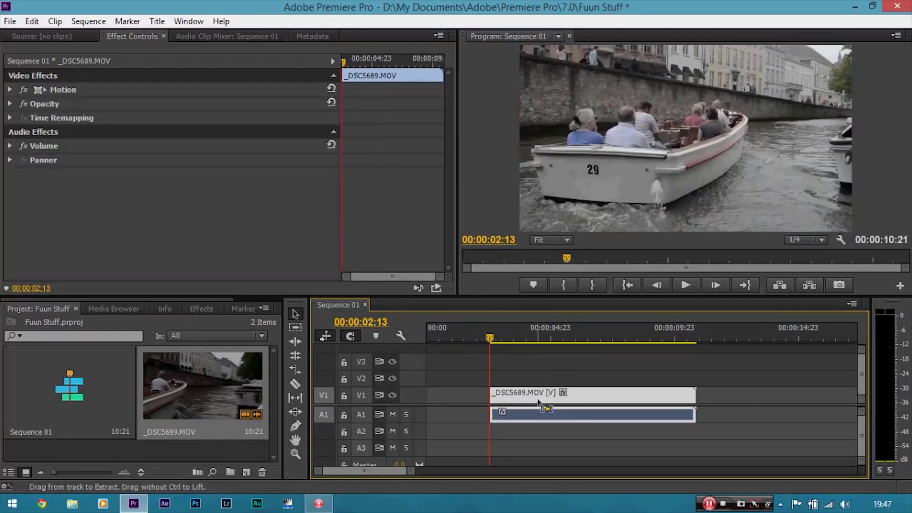
# Undo the last trim and split the clip at the playhead at 00:00:02:13 with the Razor tool.
pyautogui.hotkey('ctrl', 'z')
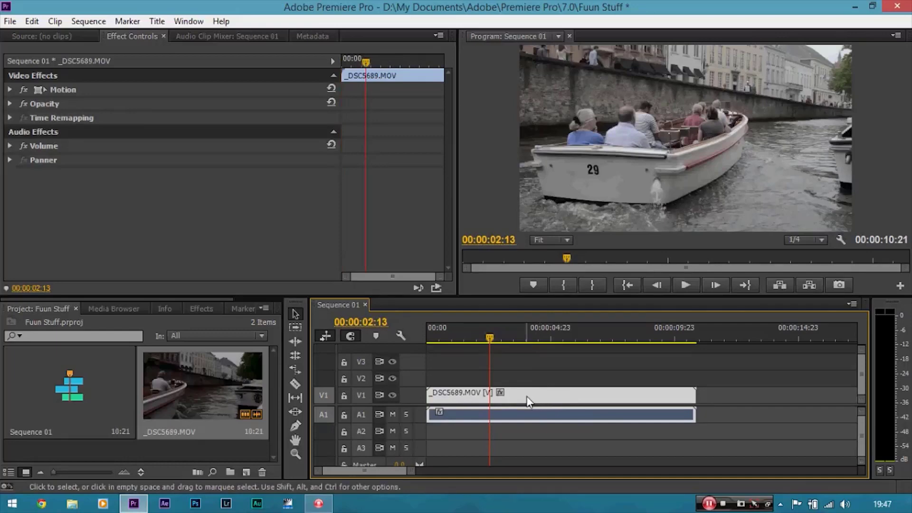
pyautogui.press('c')
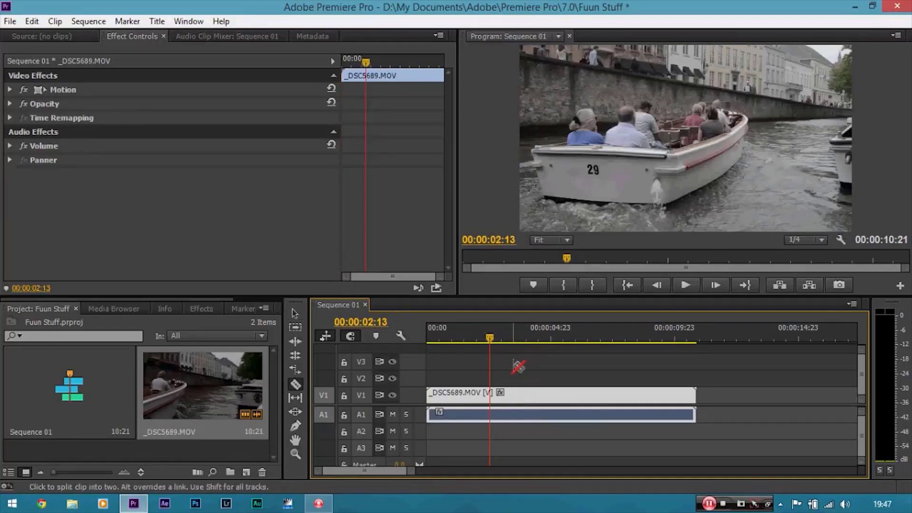
pyautogui.click(489, 394)
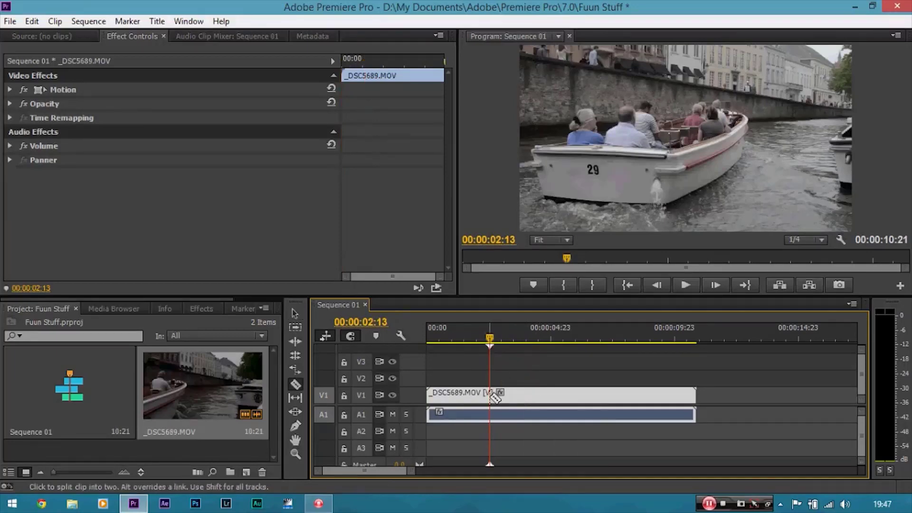
pyautogui.press('v')
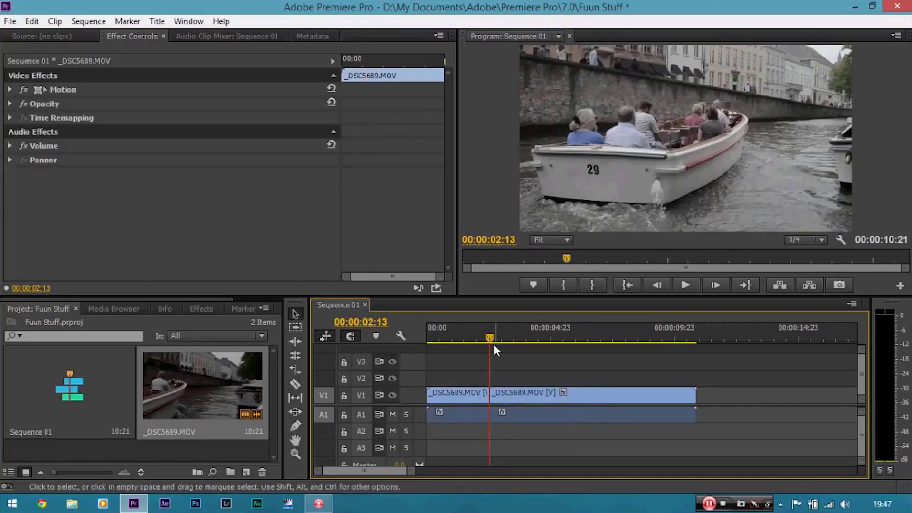
# Delete the clip's first segment and move the remaining segment to the start of the sequence.
pyautogui.click(511, 339)
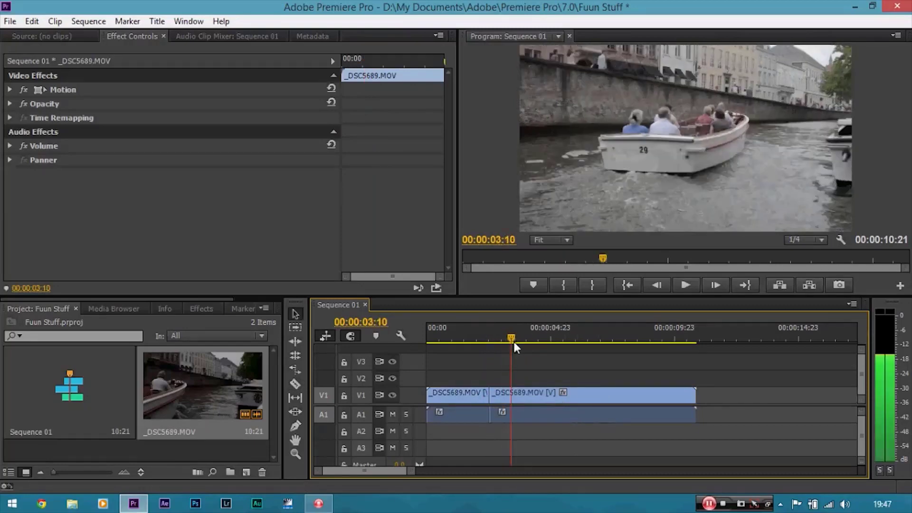
pyautogui.click(468, 393)
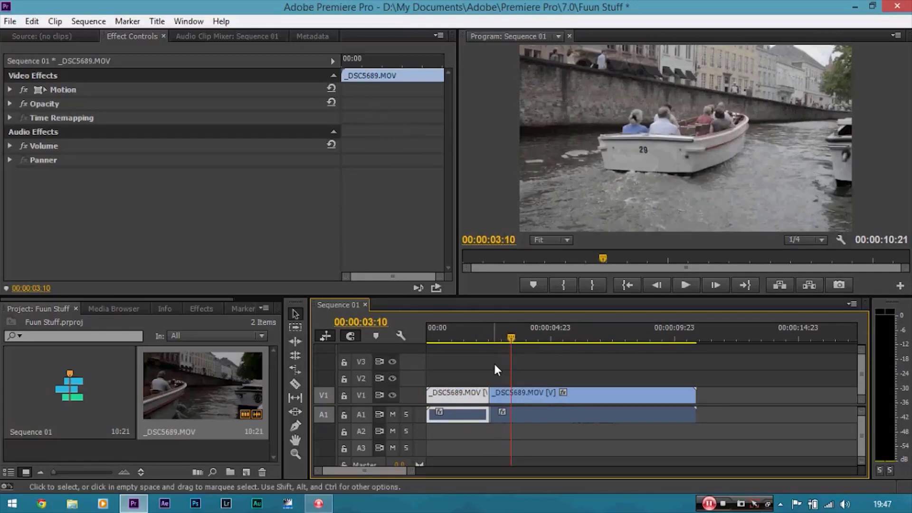
pyautogui.press('Delete')
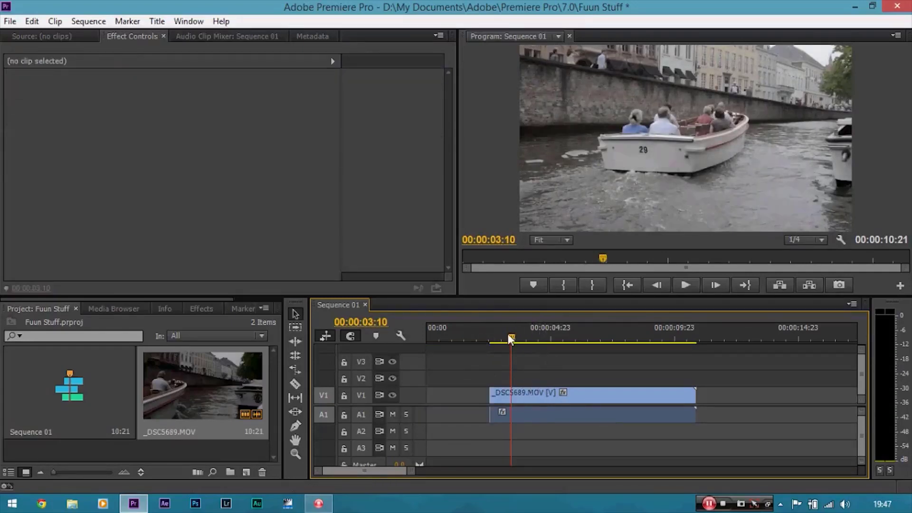
pyautogui.click(474, 338)
pyautogui.moveTo(474, 339); pyautogui.dragTo(514, 339)
pyautogui.moveTo(550, 401); pyautogui.dragTo(468, 399)
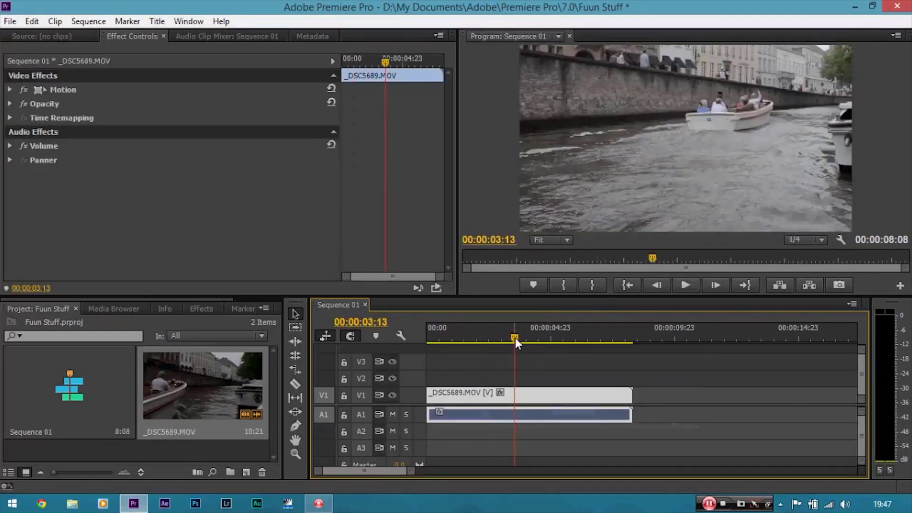
# Trim the clip's end to 00:00:06:06 and return the playhead to the start of the sequence.
pyautogui.moveTo(514, 338); pyautogui.dragTo(582, 347)
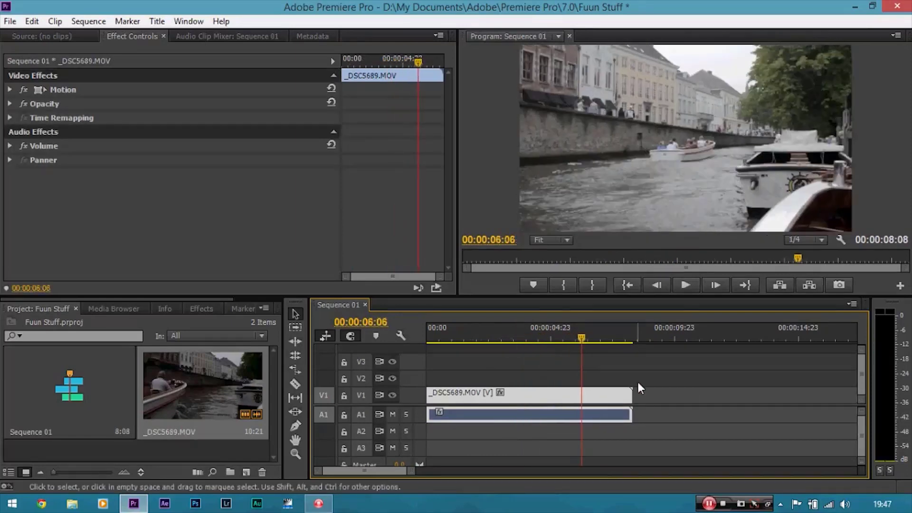
pyautogui.moveTo(640, 395); pyautogui.dragTo(590, 384)
pyautogui.moveTo(582, 336); pyautogui.dragTo(431, 334)
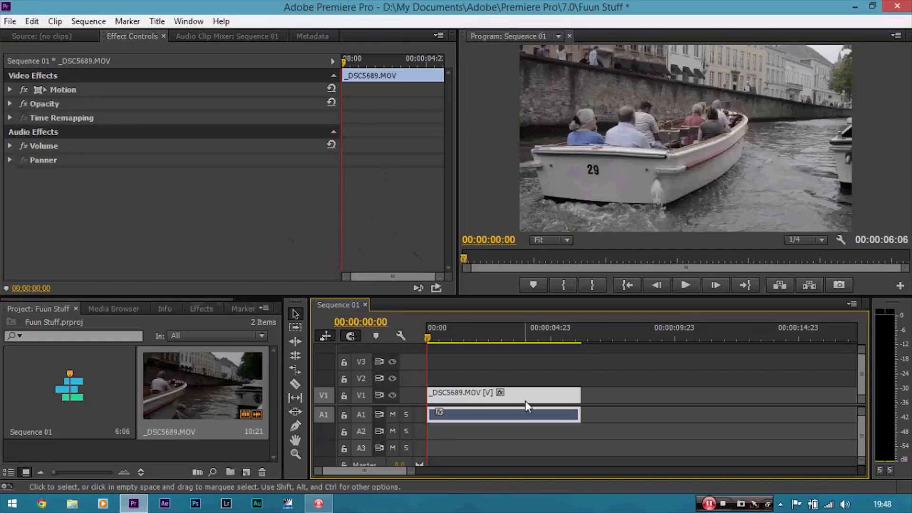
# Apply the Magic Bullet Colorista II video effect to the clip.
pyautogui.click(196, 308)
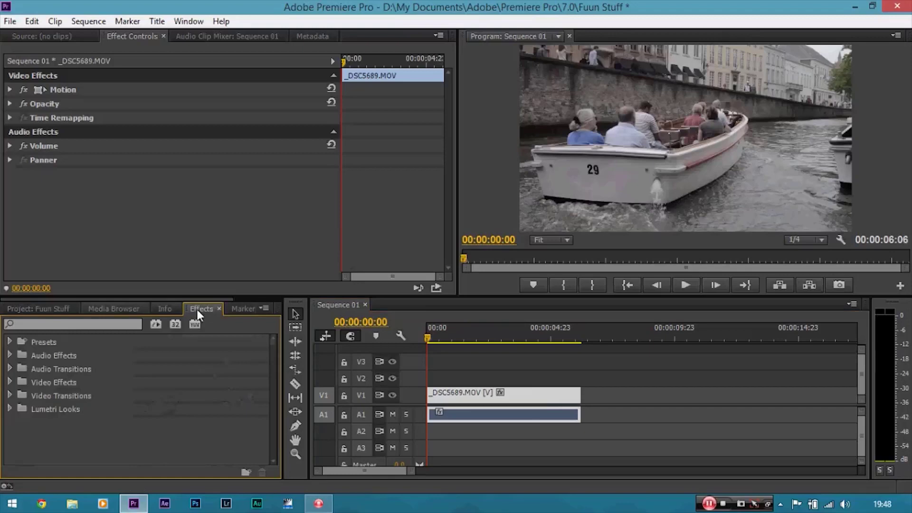
pyautogui.click(10, 382)
pyautogui.moveTo(275, 365); pyautogui.dragTo(249, 405)
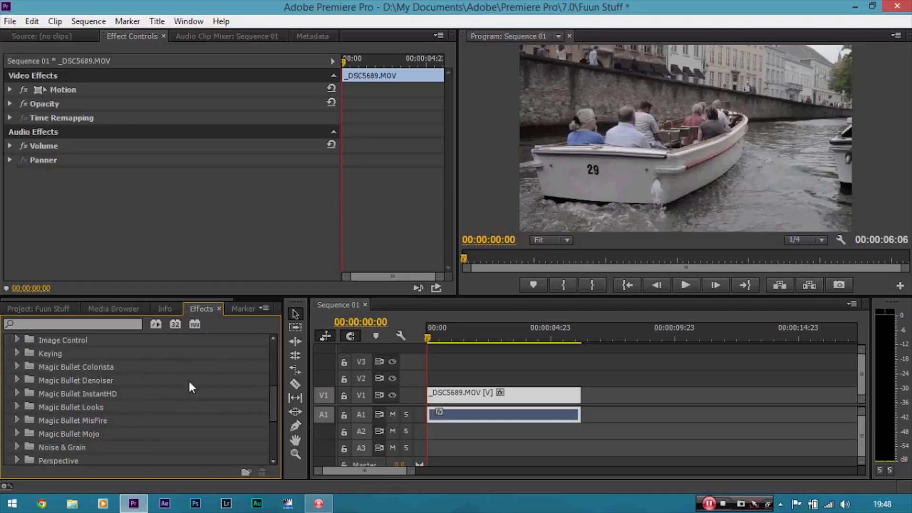
pyautogui.click(17, 366)
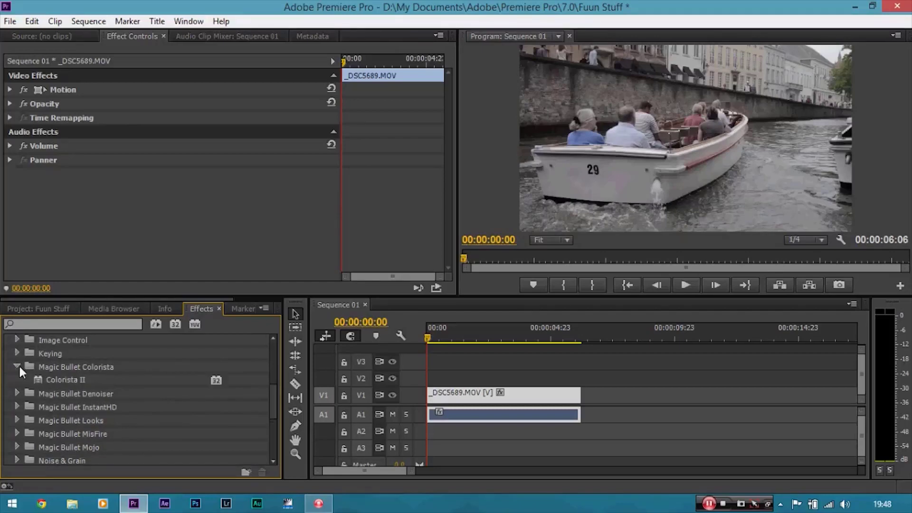
pyautogui.moveTo(47, 378); pyautogui.dragTo(453, 394)
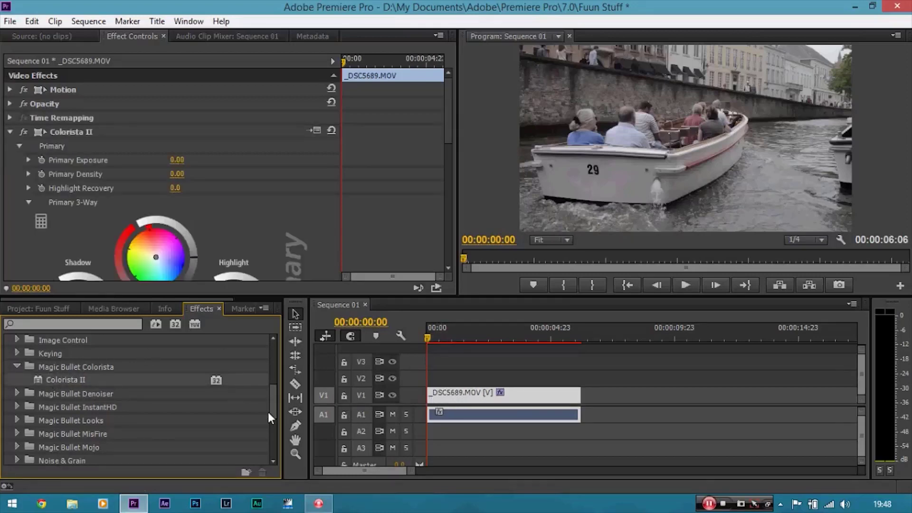
# Browse the Color Correction video effects folder.
pyautogui.moveTo(273, 416); pyautogui.dragTo(287, 377)
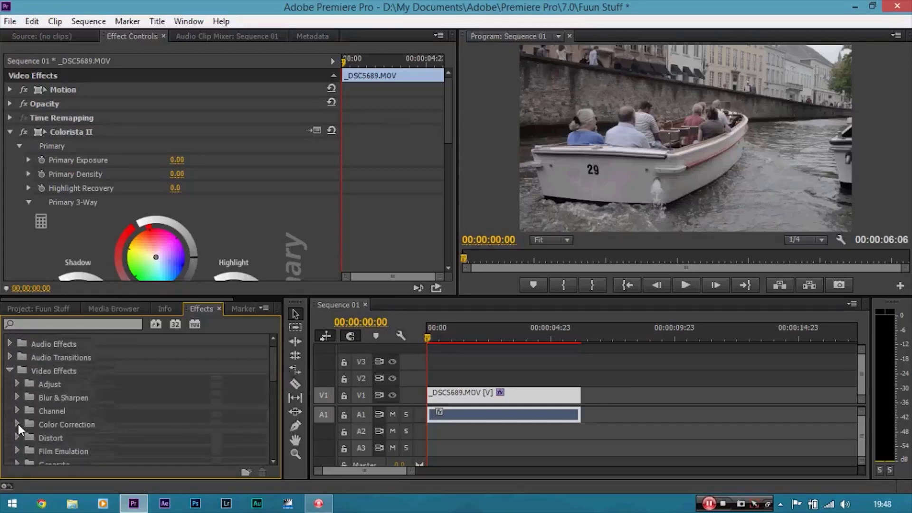
pyautogui.click(17, 424)
pyautogui.moveTo(272, 349); pyautogui.dragTo(275, 374)
pyautogui.moveTo(111, 398); pyautogui.dragTo(148, 402)
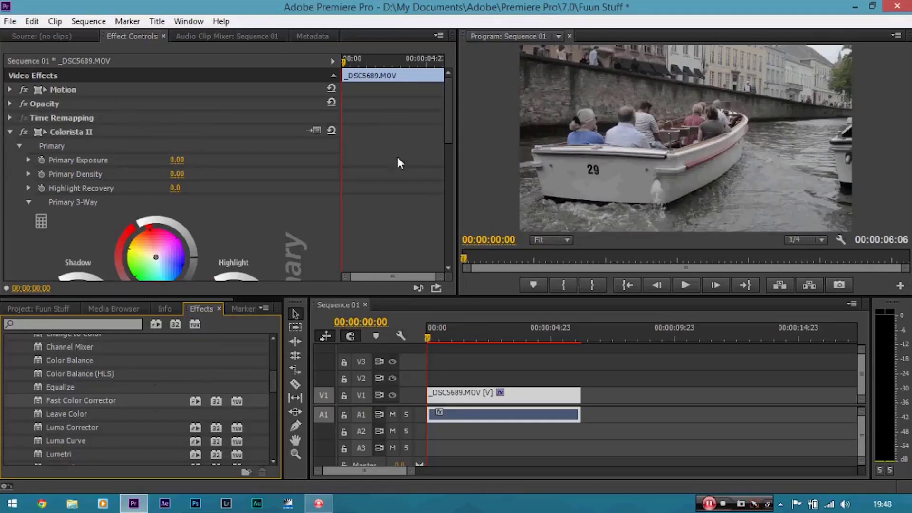
# Push Colorista II's Shadow wheel towards blue, warm the Midtone wheel, and set Primary Saturation to 100.00.
pyautogui.moveTo(447, 112); pyautogui.dragTo(452, 146)
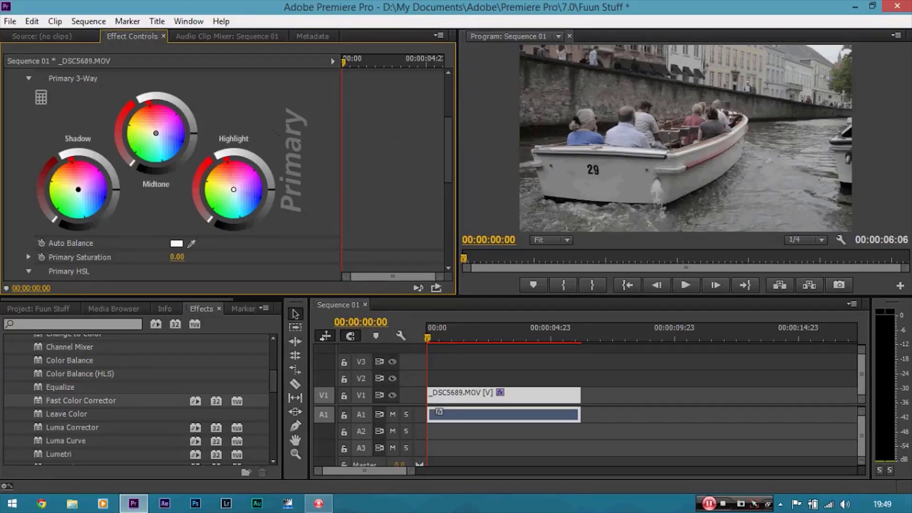
pyautogui.moveTo(78, 189); pyautogui.dragTo(89, 198)
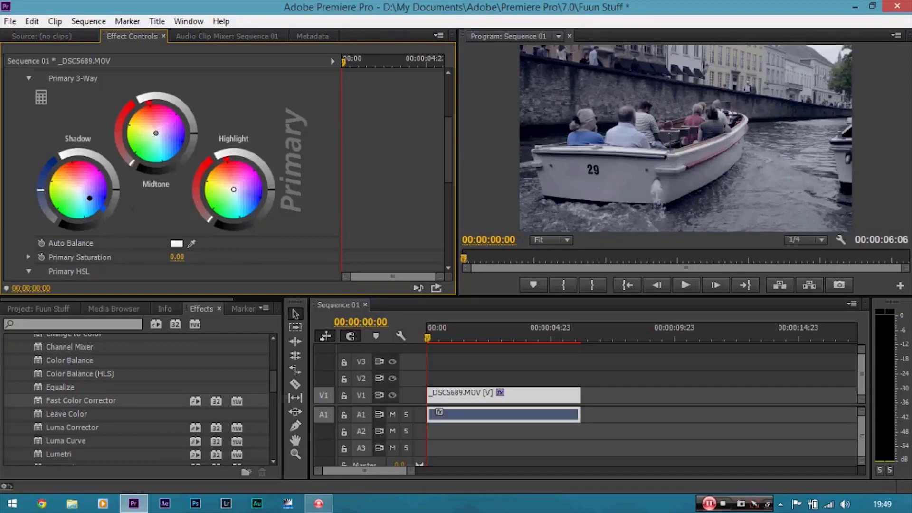
pyautogui.moveTo(131, 160); pyautogui.dragTo(117, 127)
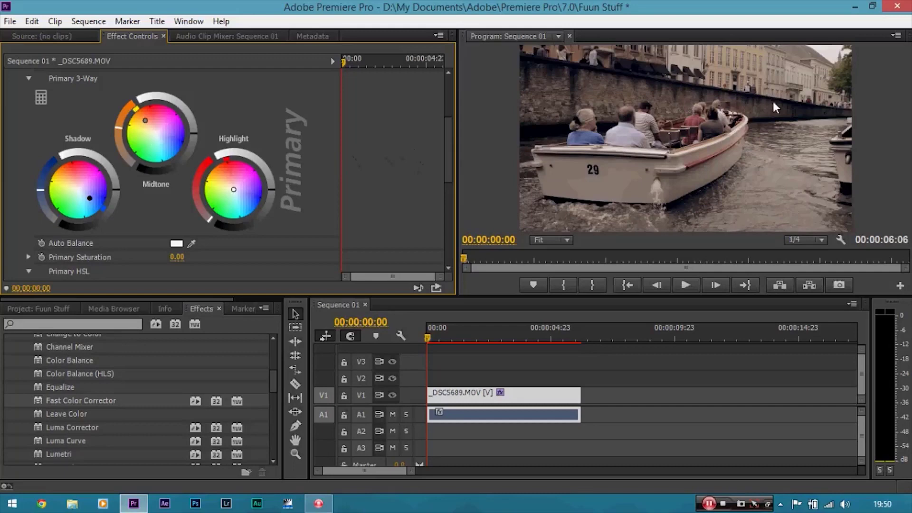
pyautogui.moveTo(447, 141); pyautogui.dragTo(448, 152)
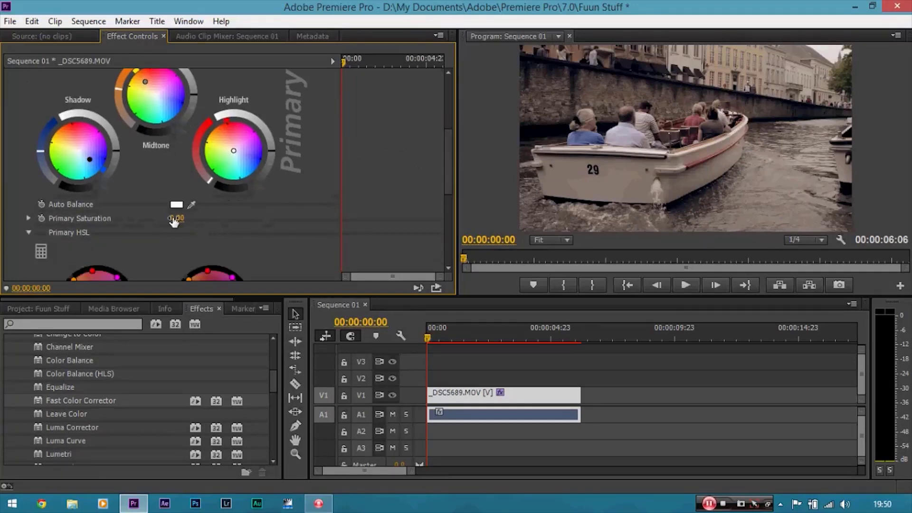
pyautogui.moveTo(180, 218); pyautogui.dragTo(217, 218)
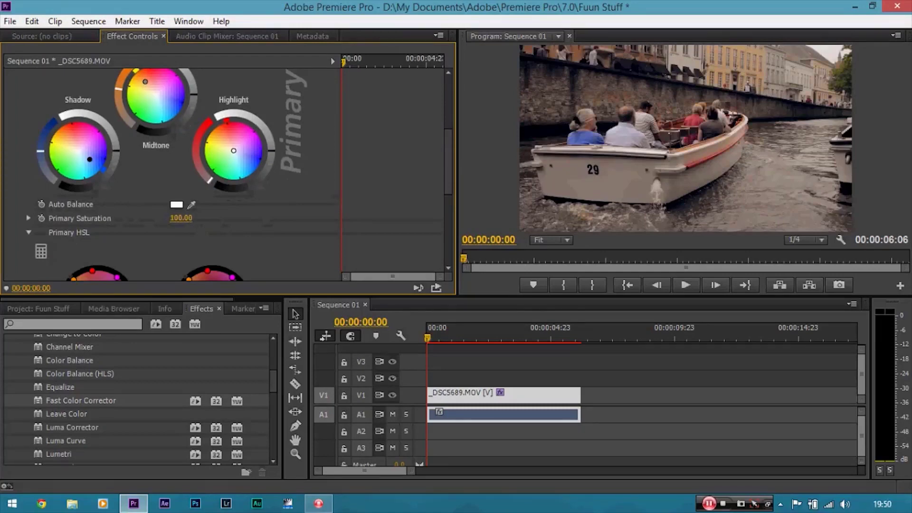
# Fine-tune Colorista II's Shadow and Highlight wheel rings to adjust the grade's contrast and warmth.
pyautogui.moveTo(450, 176); pyautogui.dragTo(446, 157)
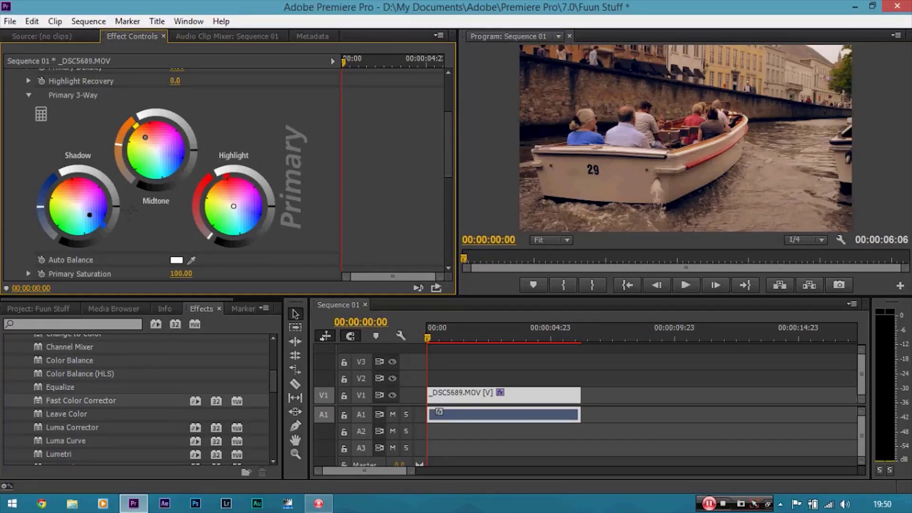
pyautogui.moveTo(115, 206); pyautogui.dragTo(115, 213)
pyautogui.moveTo(193, 155); pyautogui.dragTo(191, 164)
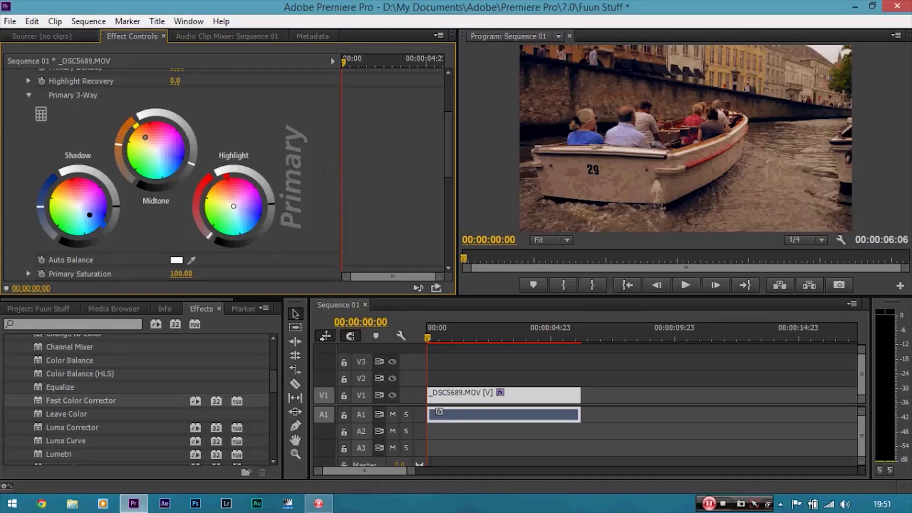
pyautogui.moveTo(270, 201); pyautogui.dragTo(270, 195)
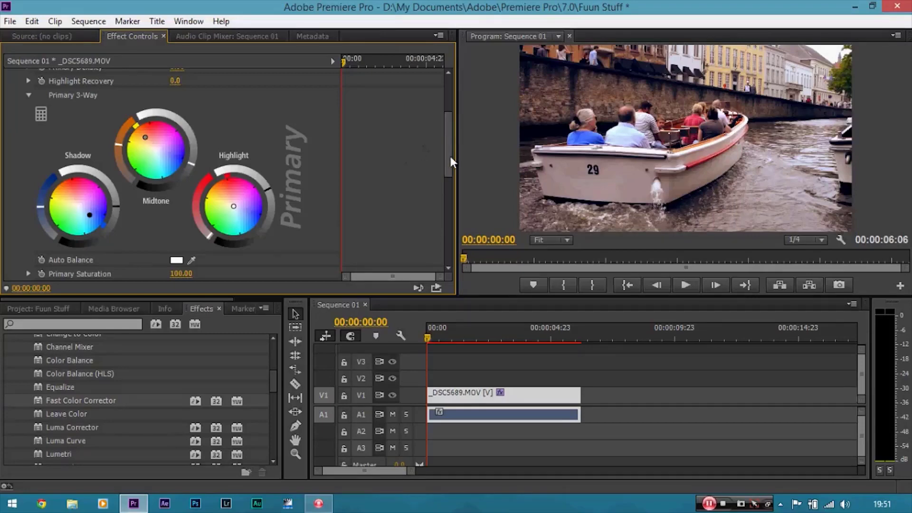
# Toggle the Colorista II effect off and on to compare the graded and original image.
pyautogui.moveTo(448, 156); pyautogui.dragTo(449, 112)
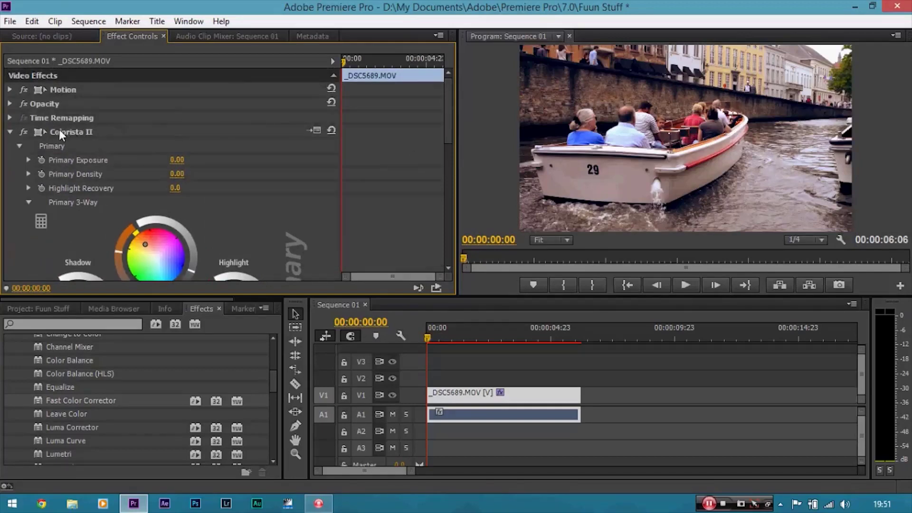
pyautogui.click(23, 132)
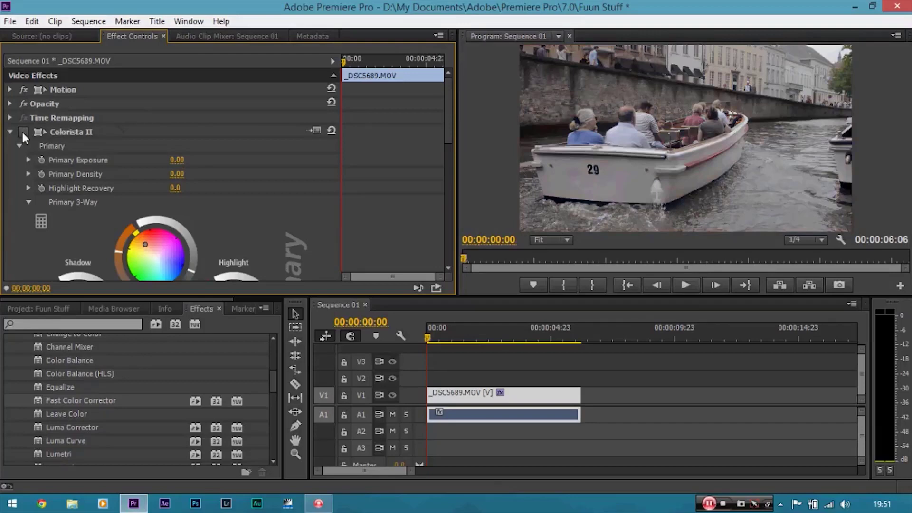
pyautogui.click(23, 131)
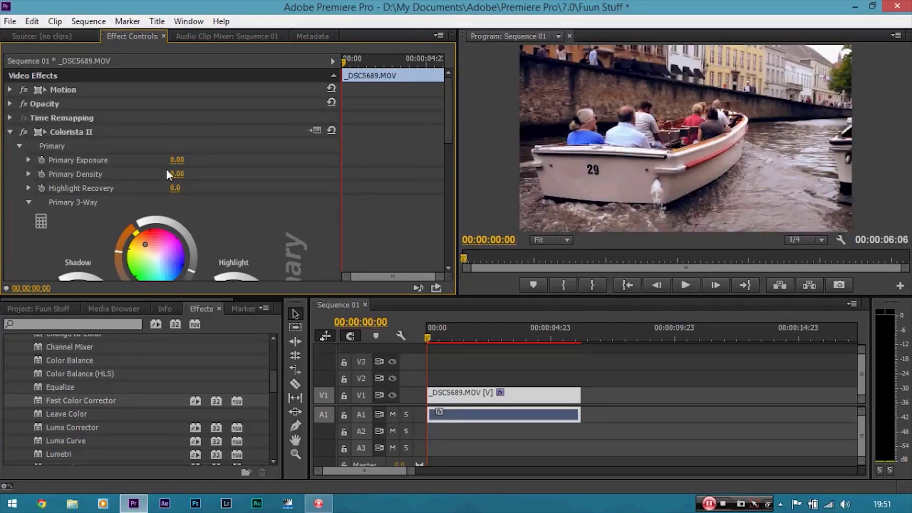
pyautogui.moveTo(450, 119); pyautogui.dragTo(447, 88)
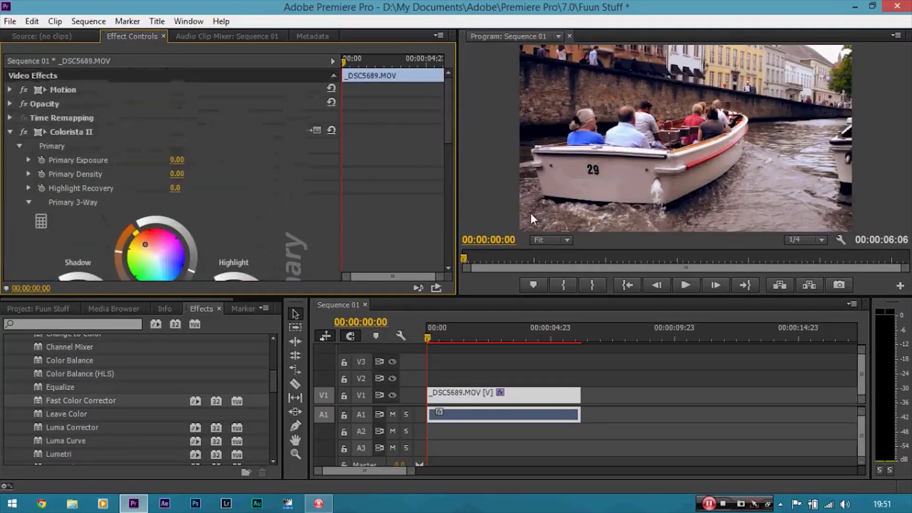
# Zoom the Program monitor to 150% and pan around the frame with the Hand tool.
pyautogui.click(561, 241)
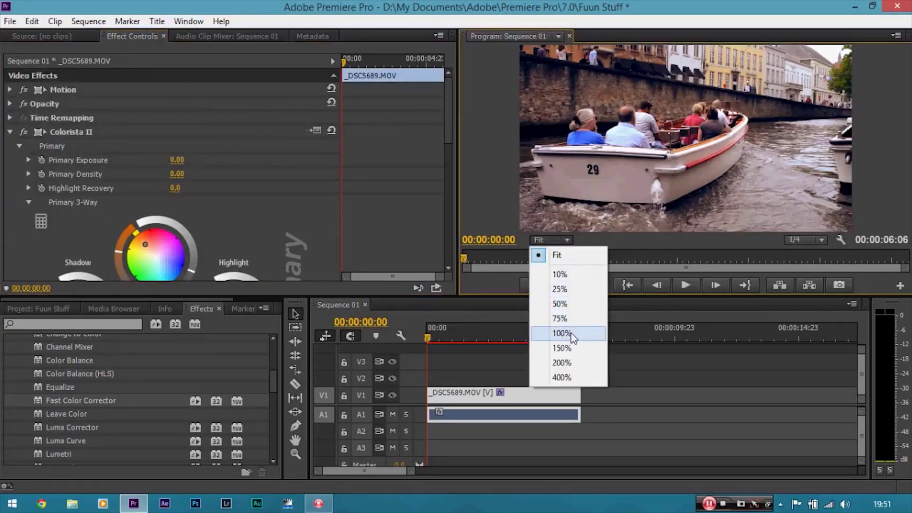
pyautogui.click(566, 349)
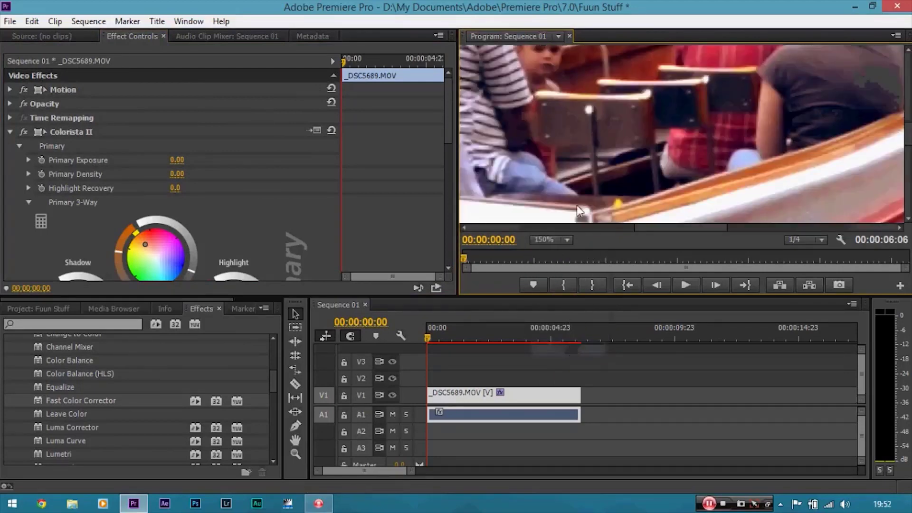
pyautogui.press('h')
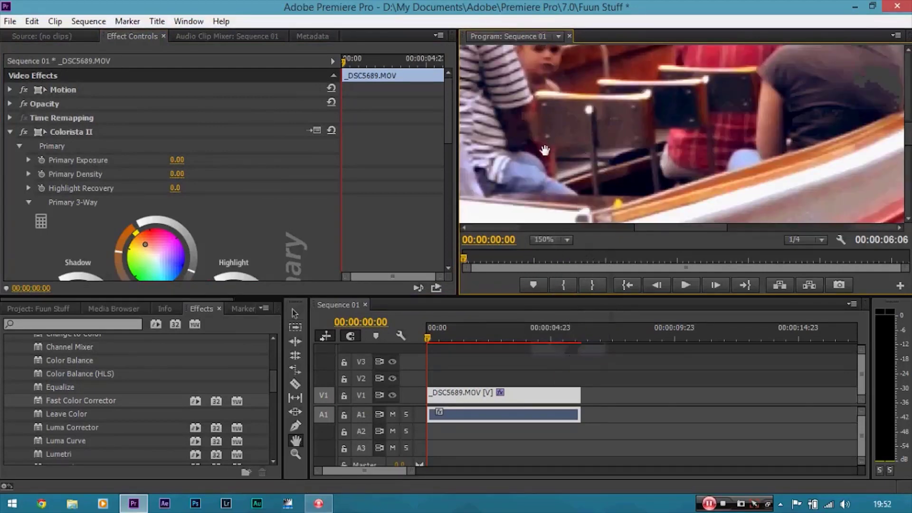
pyautogui.moveTo(545, 149)
pyautogui.mouseDown()
pyautogui.moveTo(548, 140)
pyautogui.moveTo(674, 161)
pyautogui.moveTo(736, 154)
pyautogui.moveTo(606, 139)
pyautogui.mouseUp()
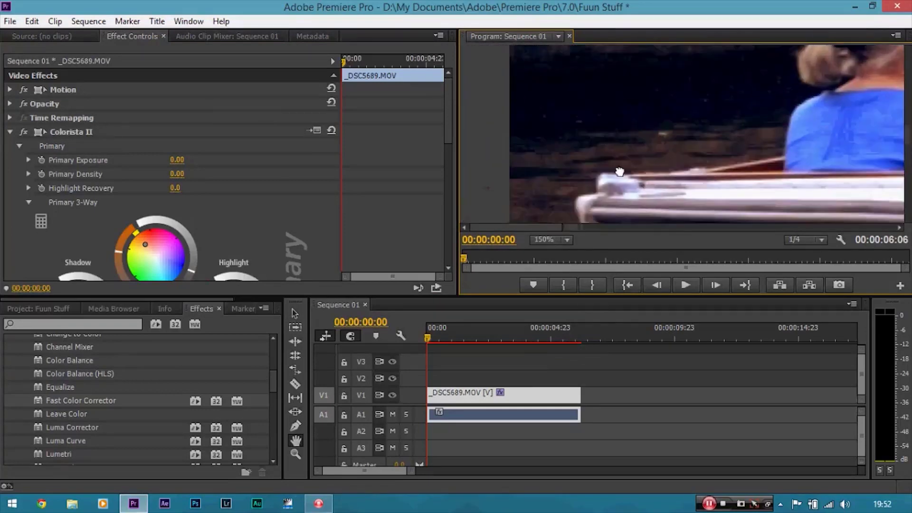
pyautogui.moveTo(621, 173); pyautogui.dragTo(618, 266)
pyautogui.moveTo(606, 150); pyautogui.dragTo(637, 114)
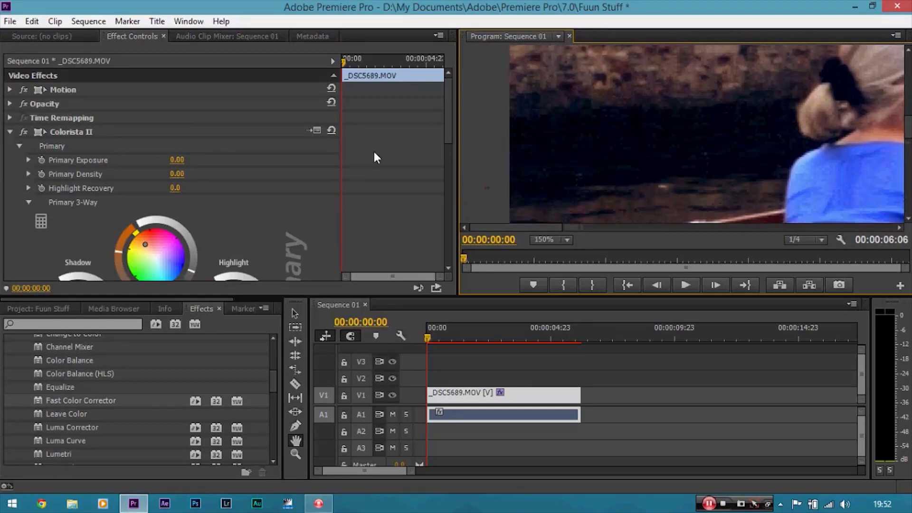
# Toggle Colorista II off and on repeatedly to compare the zoomed graded and original frame.
pyautogui.moveTo(445, 120)
pyautogui.mouseDown()
pyautogui.moveTo(445, 136)
pyautogui.moveTo(452, 113)
pyautogui.mouseUp()
pyautogui.click(295, 313)
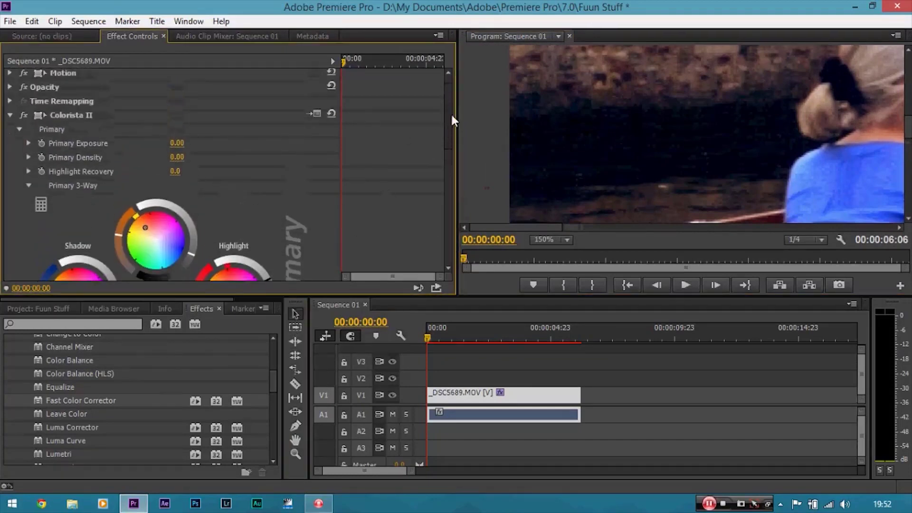
pyautogui.click(24, 115)
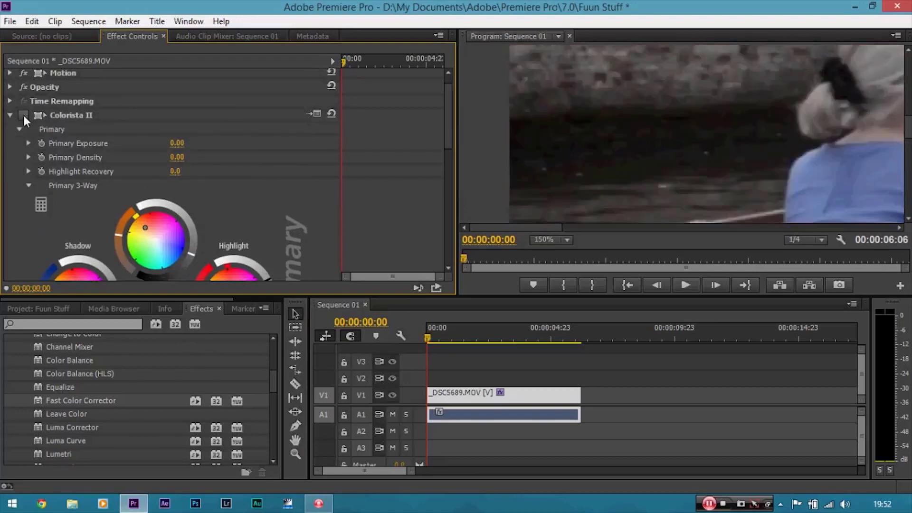
pyautogui.click(24, 115)
pyautogui.click(24, 116)
pyautogui.click(24, 116)
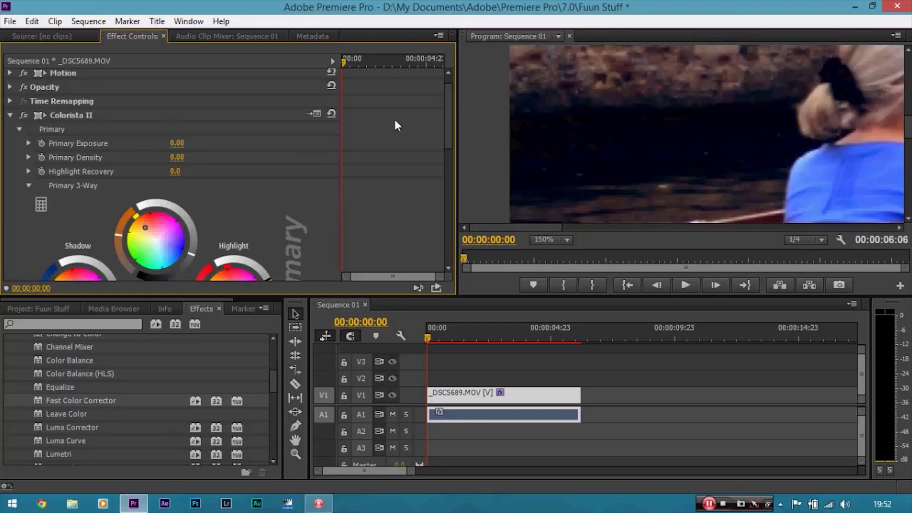
# Nudge the Shadow wheel's outer ring slightly in Colorista II.
pyautogui.moveTo(448, 110); pyautogui.dragTo(447, 134)
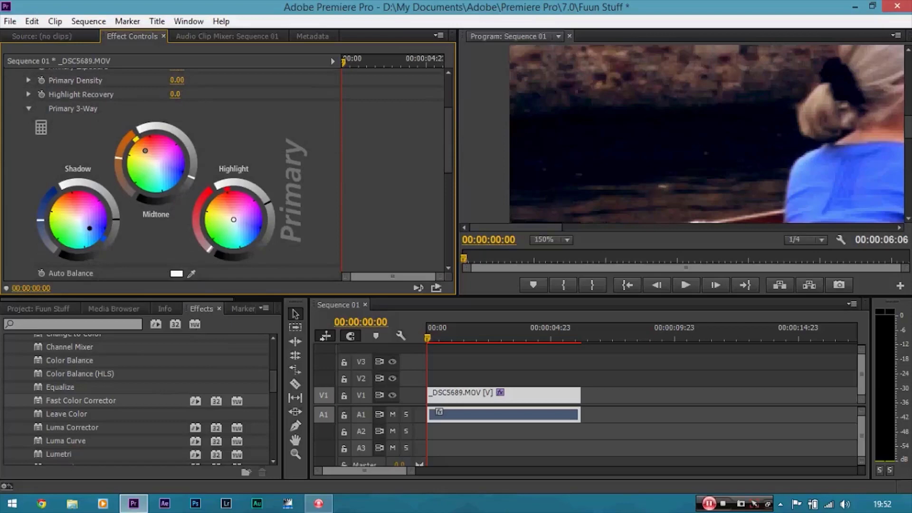
pyautogui.moveTo(116, 220); pyautogui.dragTo(115, 213)
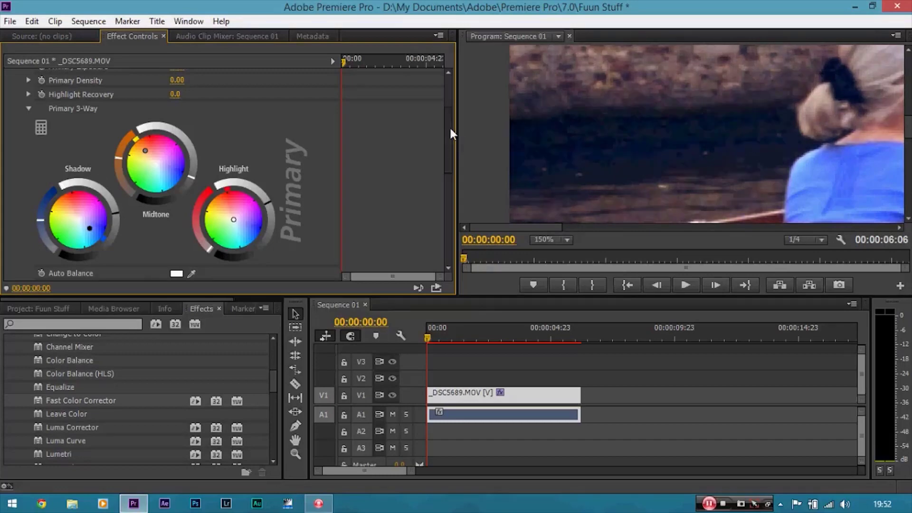
# Toggle the Colorista II effect off and on to compare the graded and original frame.
pyautogui.scroll(4, 43, 128)
pyautogui.click(24, 132)
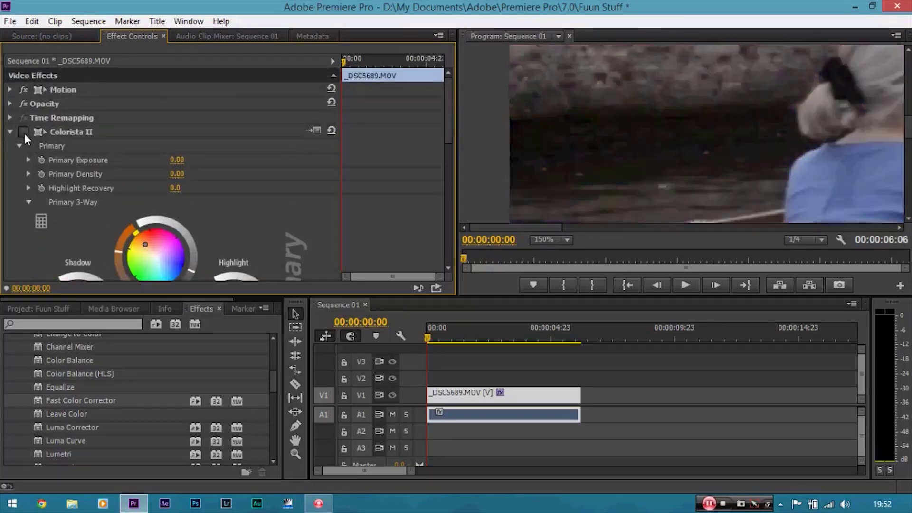
pyautogui.click(24, 133)
pyautogui.click(24, 133)
# Set the Program monitor zoom to Fit and switch Colorista II back on.
pyautogui.click(558, 238)
pyautogui.click(566, 254)
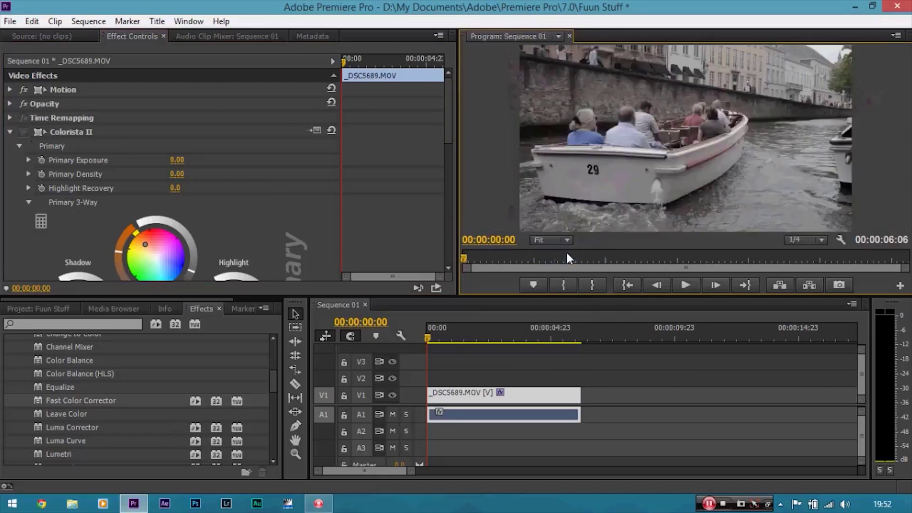
pyautogui.click(26, 131)
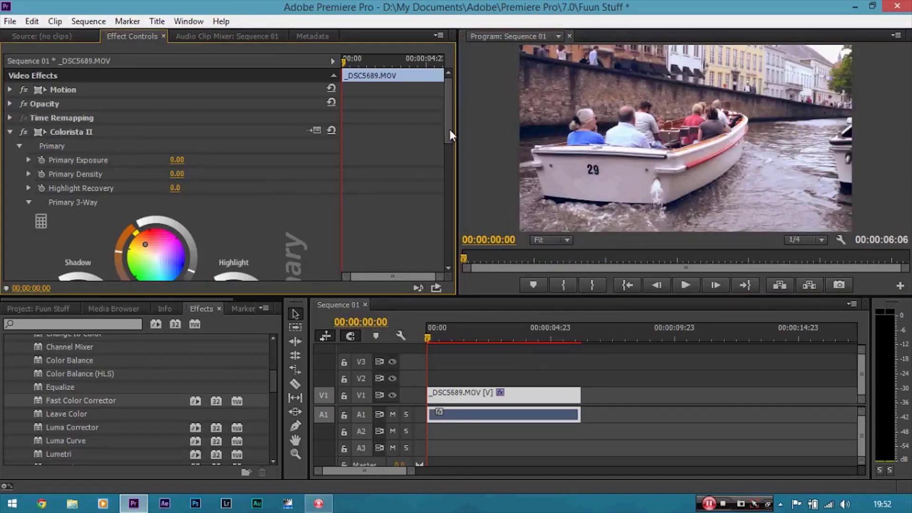
# Scroll through the remaining Colorista II controls such as Primary Mix, Secondary and Master.
pyautogui.moveTo(450, 129); pyautogui.dragTo(449, 145)
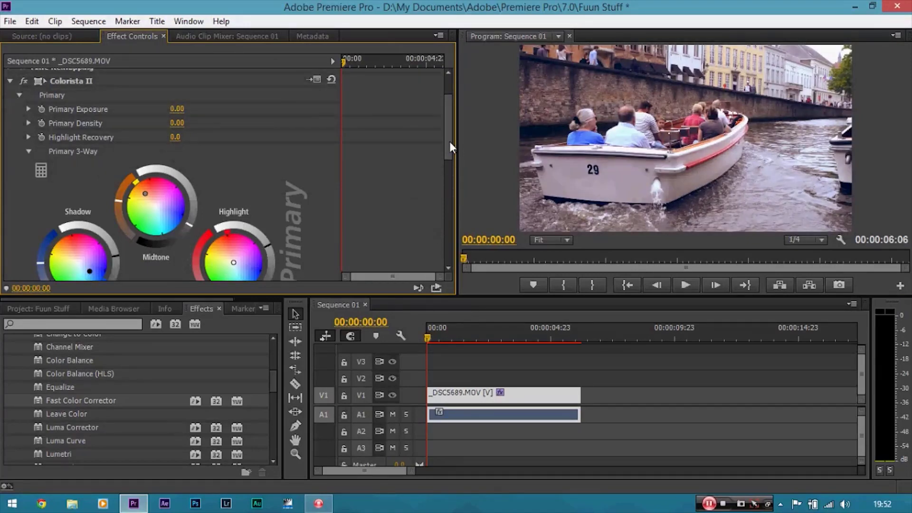
pyautogui.moveTo(450, 141); pyautogui.dragTo(442, 233)
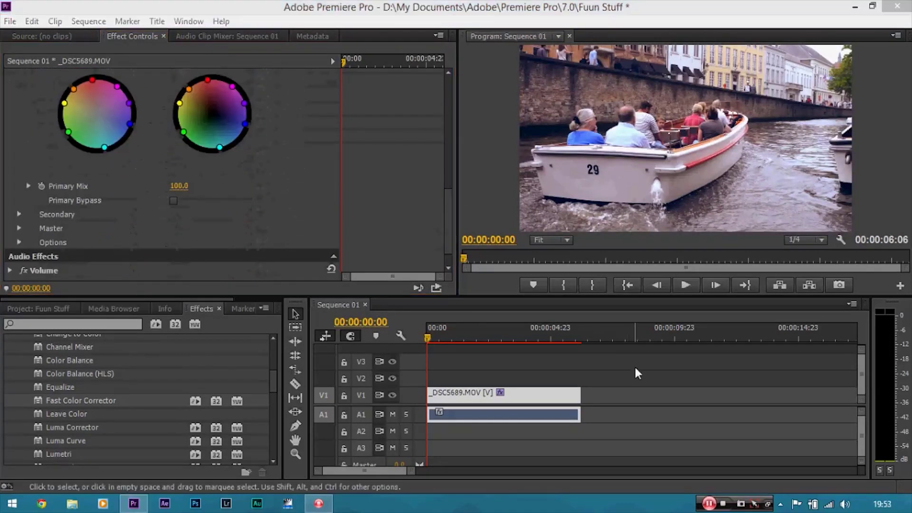
pyautogui.click(412, 178)
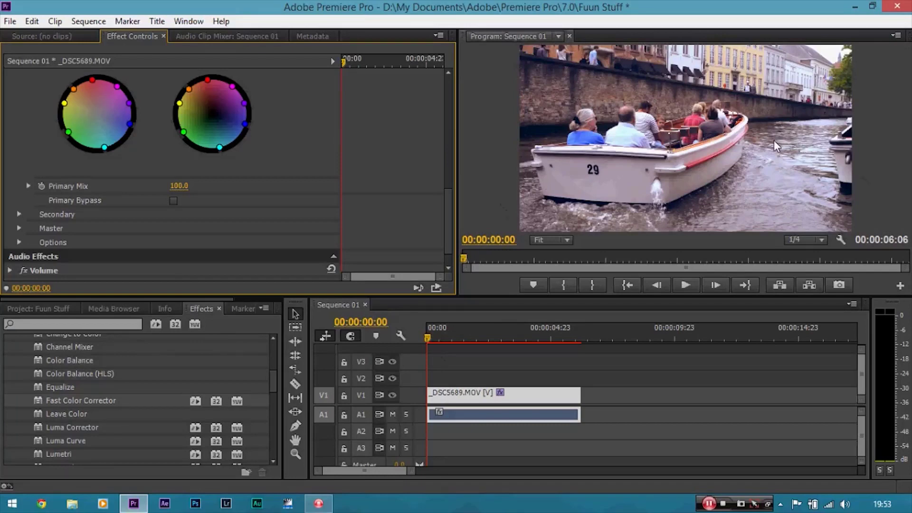
pyautogui.click(531, 399)
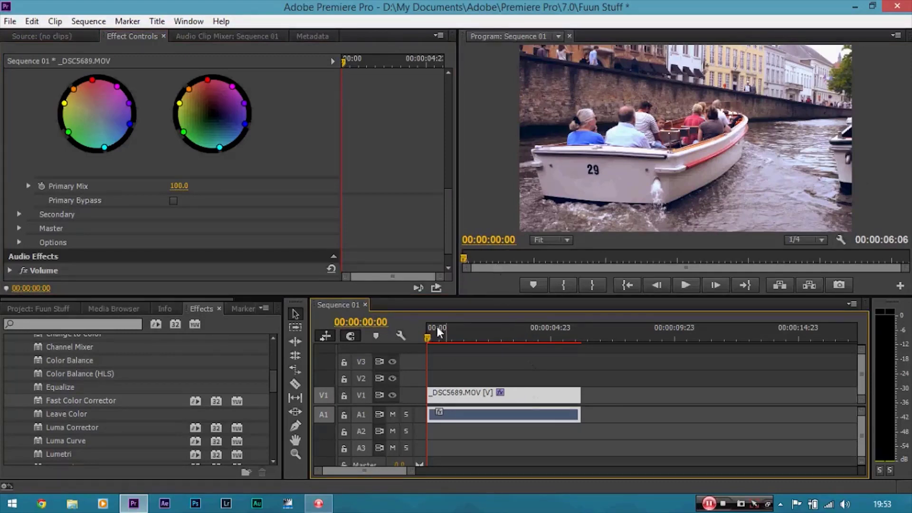
# Create a new sequence from the DSLR 1080p24 preset with the vertical frame size set to 800.
pyautogui.click(5, 24)
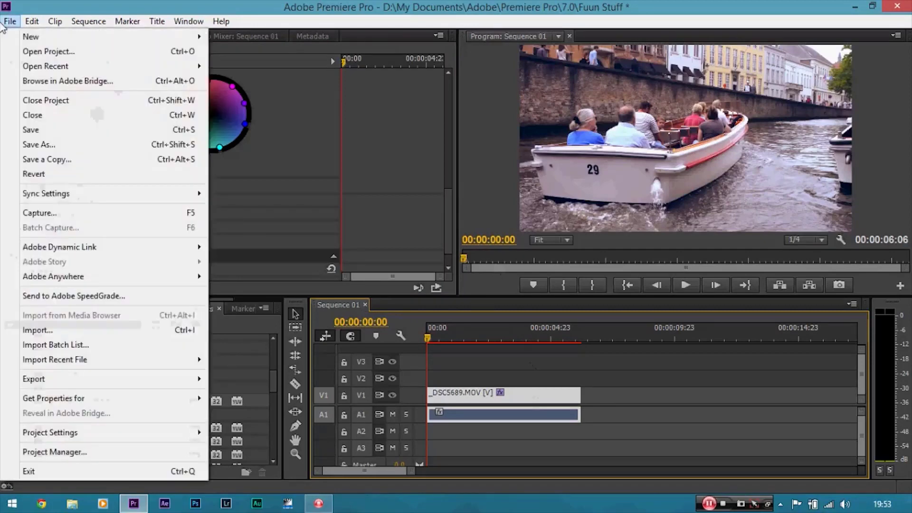
pyautogui.moveTo(50, 38)
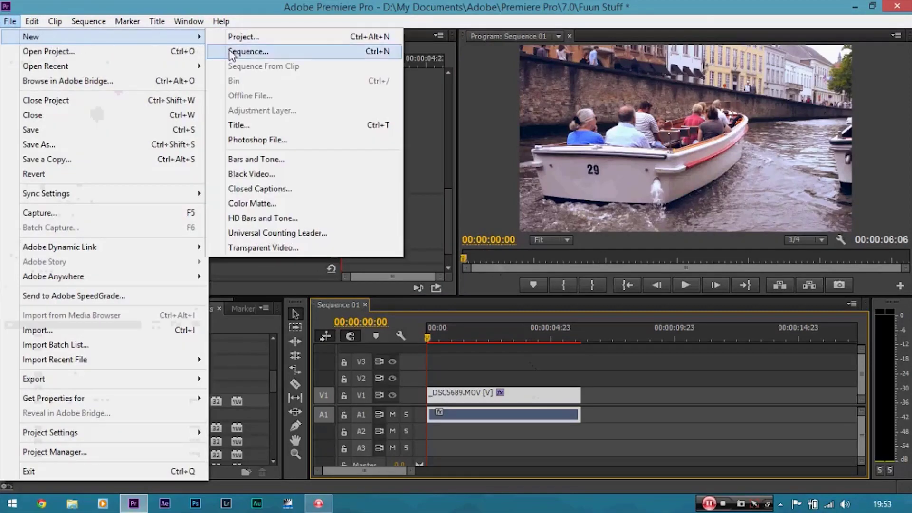
pyautogui.click(232, 52)
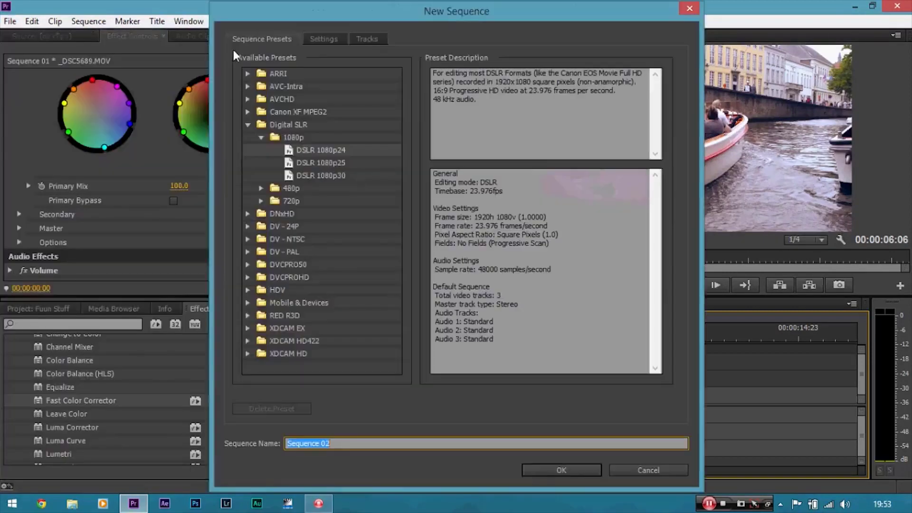
pyautogui.click(312, 149)
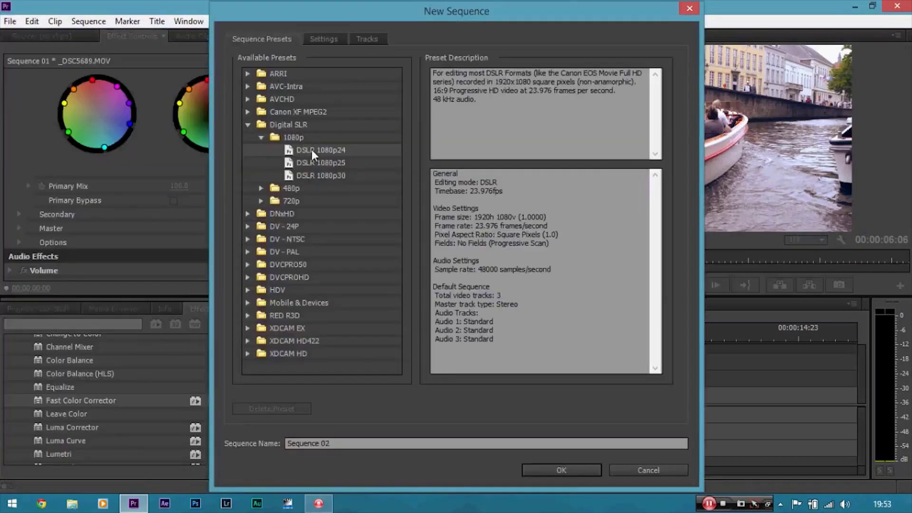
pyautogui.click(321, 42)
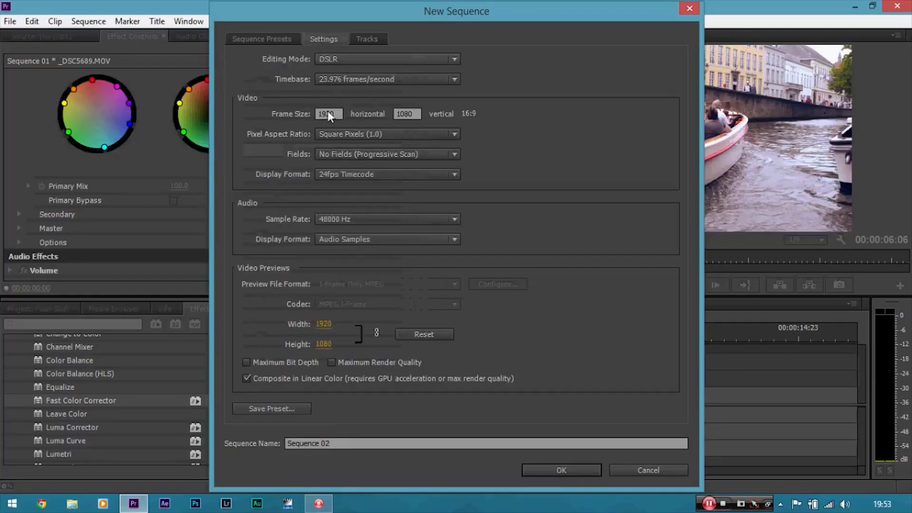
pyautogui.click(407, 113)
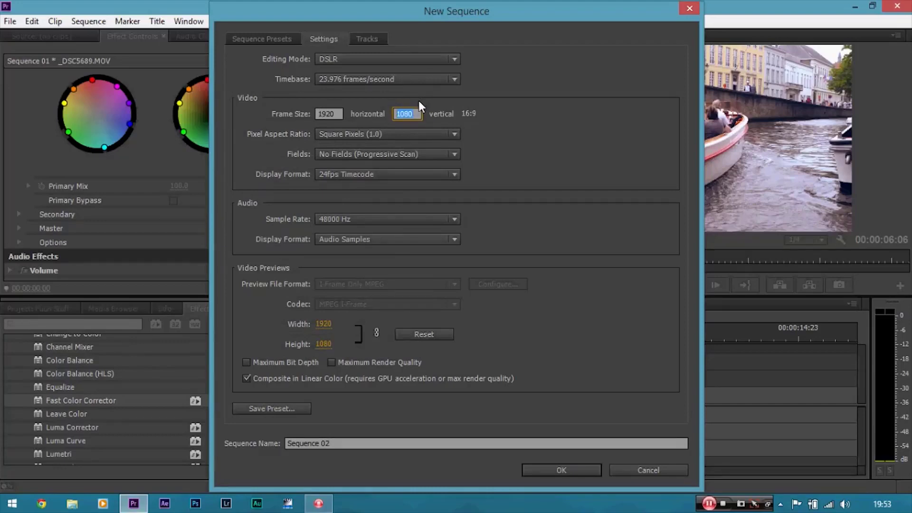
pyautogui.press('BackSpace')
pyautogui.write('800')
pyautogui.click(614, 114)
pyautogui.click(562, 470)
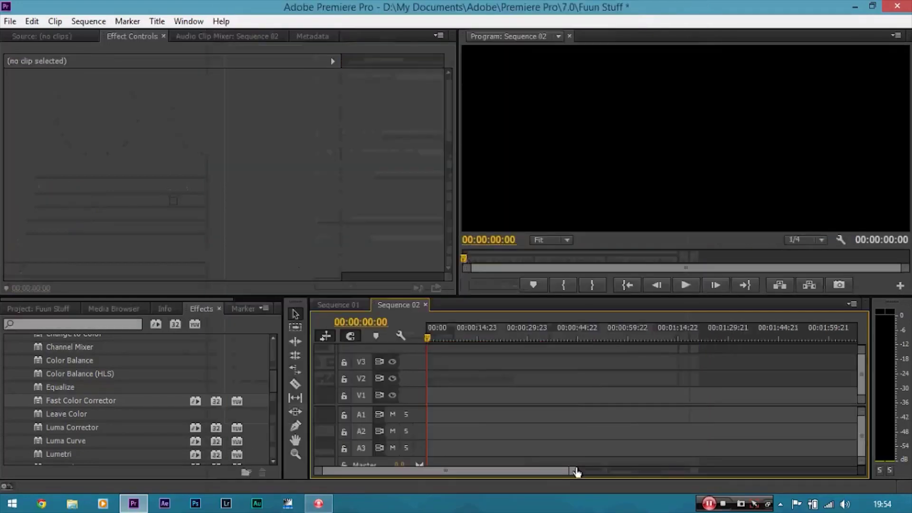
# Switch back and forth between the Sequence 01 and Sequence 02 timelines.
pyautogui.click(354, 305)
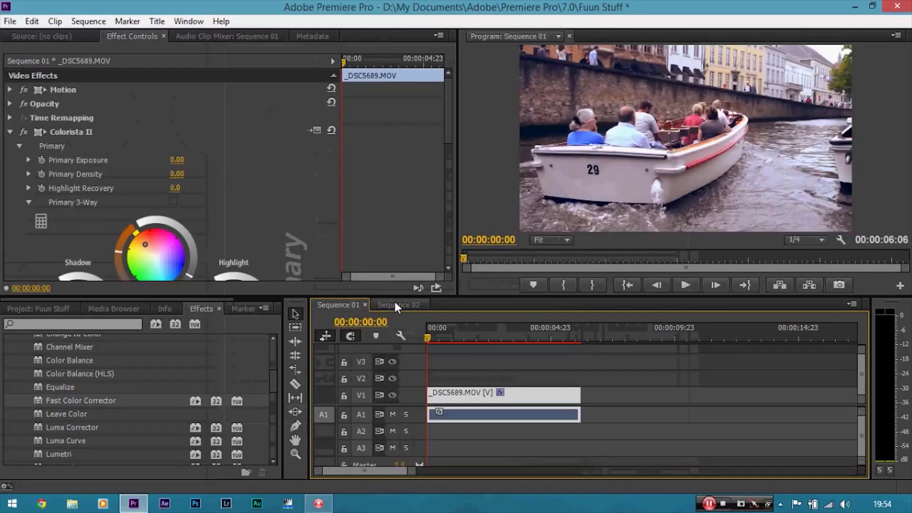
pyautogui.click(395, 304)
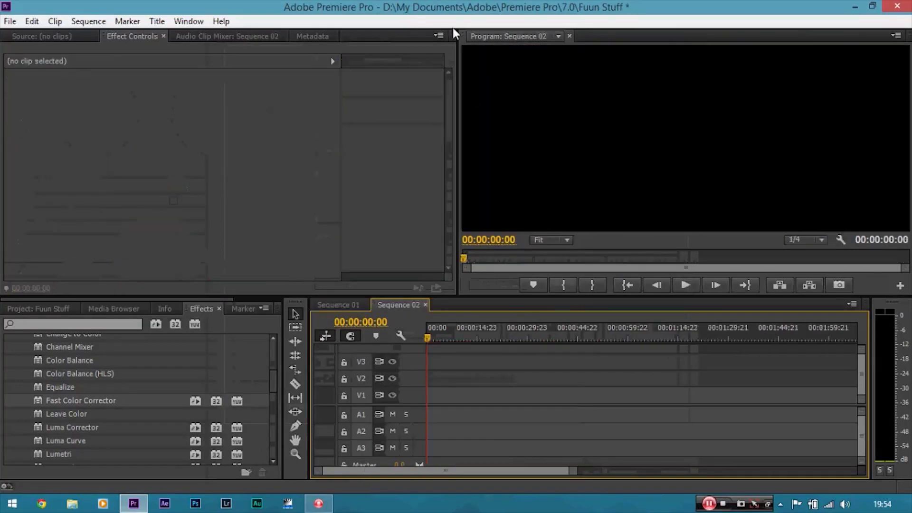
pyautogui.click(354, 307)
pyautogui.click(394, 303)
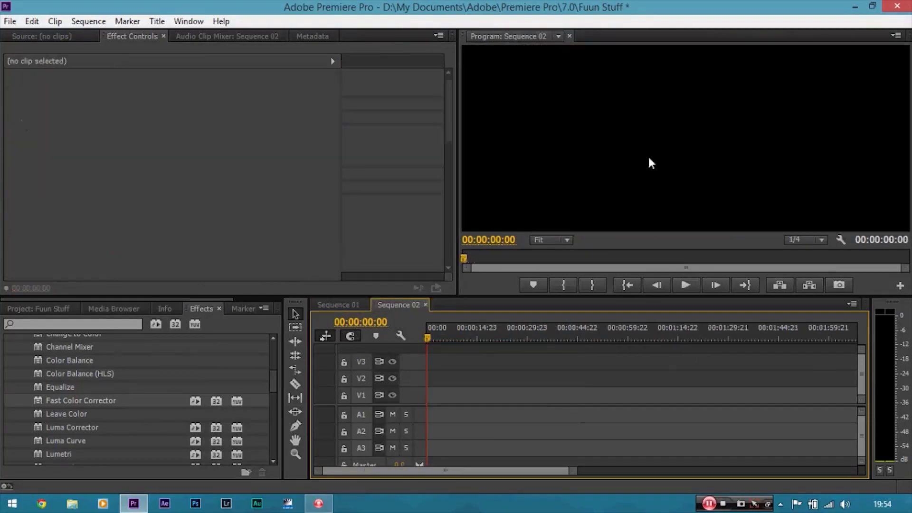
pyautogui.click(348, 306)
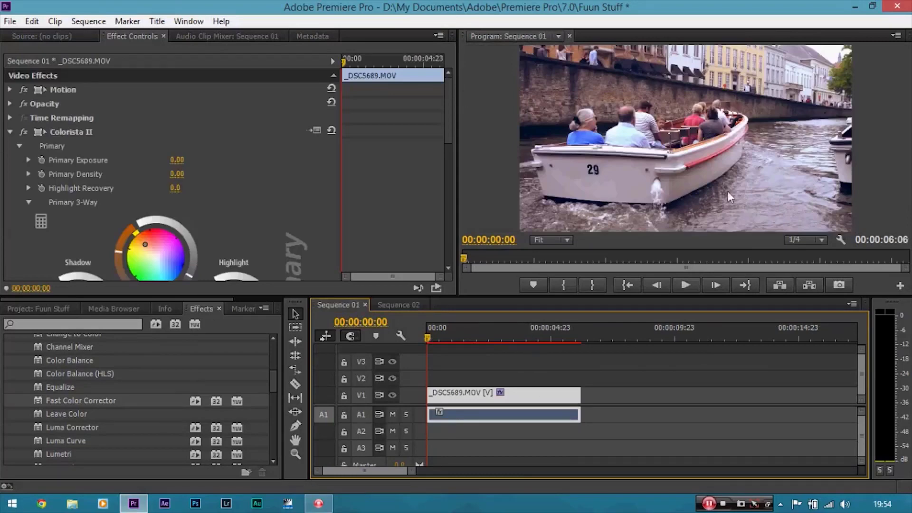
# Copy the graded boat clip from Sequence 01 and paste it into Sequence 02.
pyautogui.rightClick(549, 397)
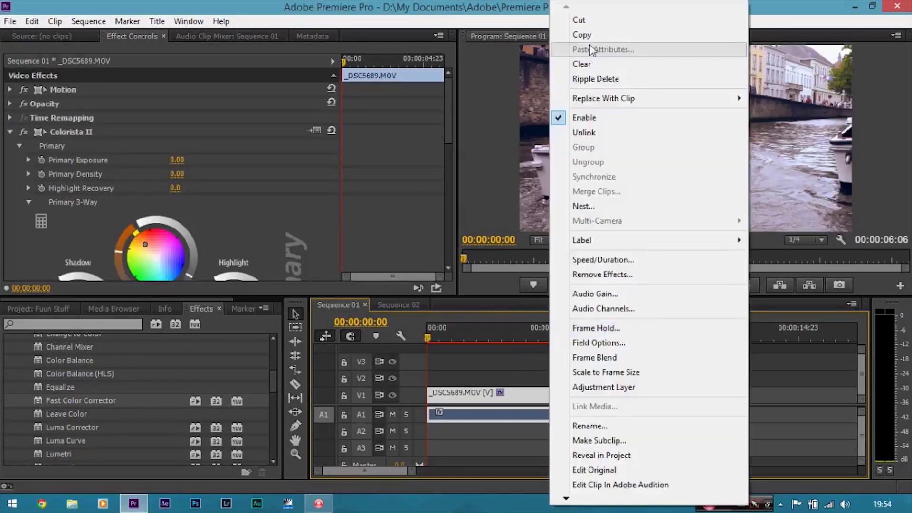
pyautogui.click(591, 37)
pyautogui.moveTo(448, 95); pyautogui.dragTo(443, 77)
pyautogui.click(414, 310)
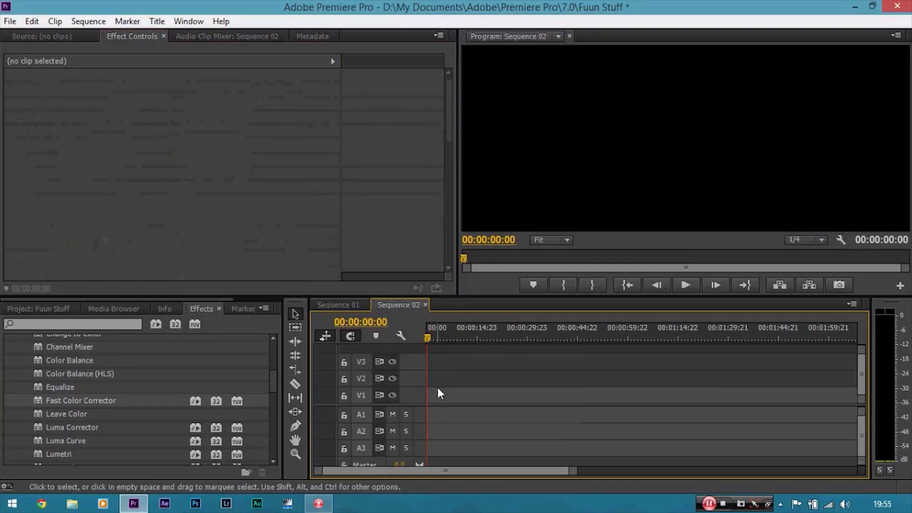
pyautogui.hotkey('ctrl', 'v')
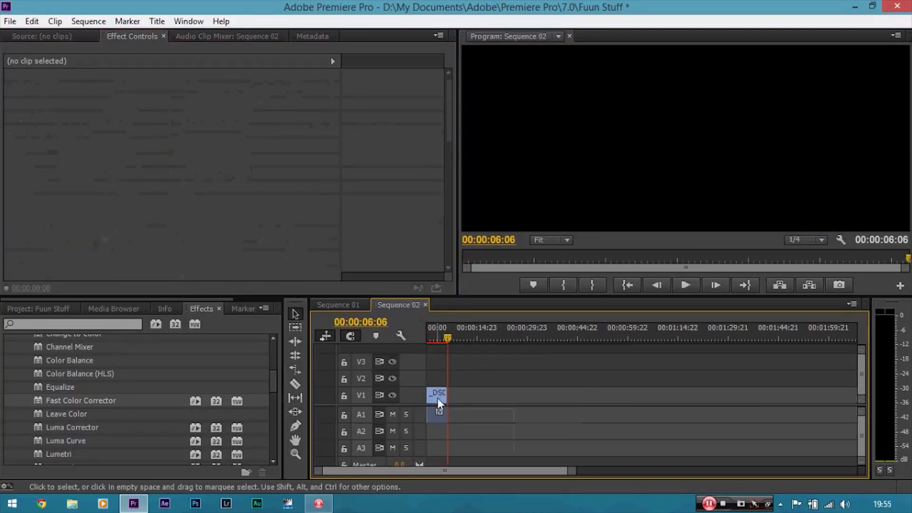
# Select the pasted clip, zoom the timeline to it and play Sequence 02 from the start.
pyautogui.click(437, 396)
pyautogui.moveTo(446, 333); pyautogui.dragTo(426, 336)
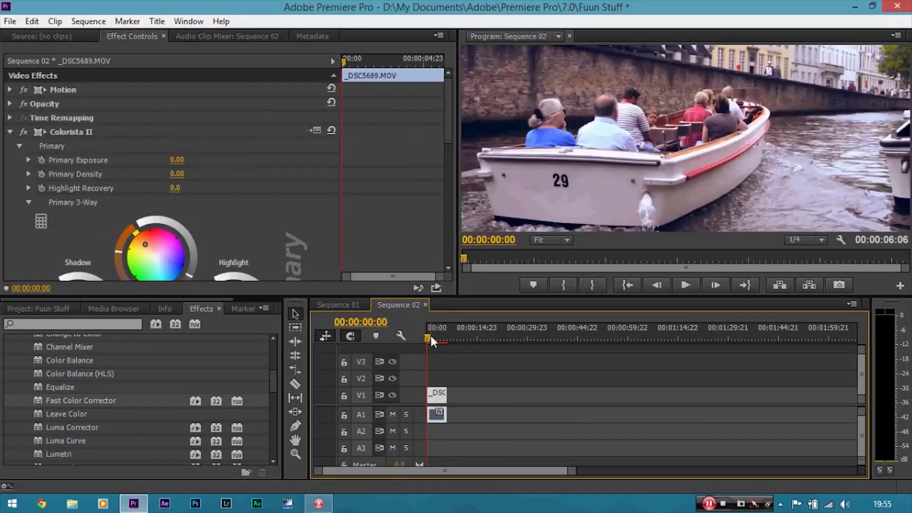
pyautogui.press('=')
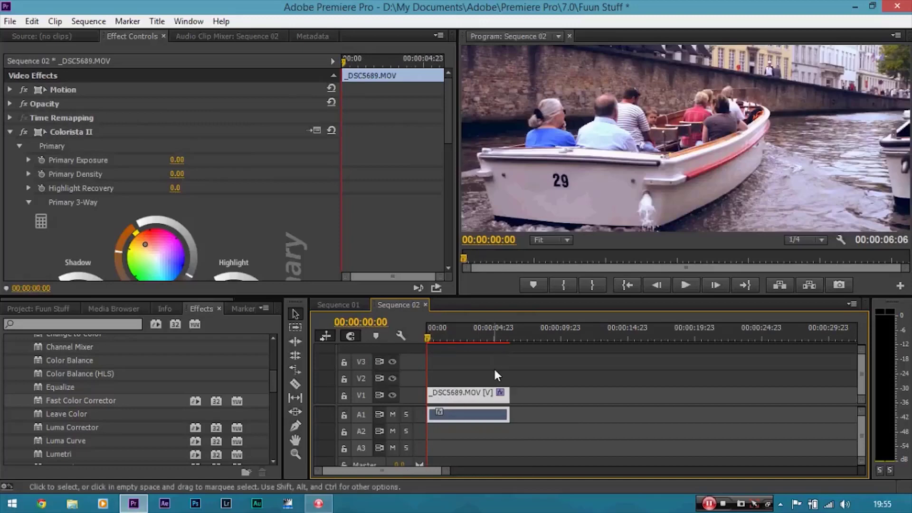
pyautogui.press('space')
pyautogui.press('space')
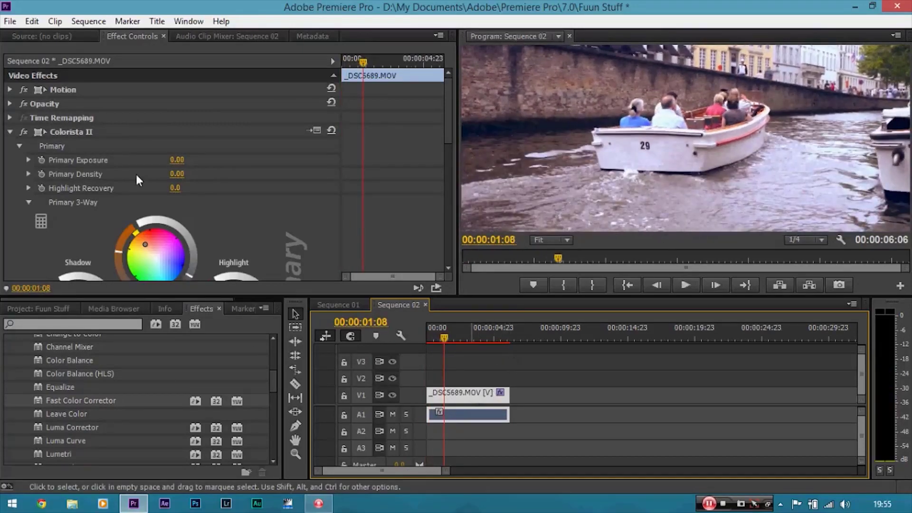
# Expand the clip's Motion settings and set its vertical position to 513.
pyautogui.click(10, 88)
pyautogui.moveTo(212, 103); pyautogui.dragTo(257, 103)
pyautogui.click(495, 383)
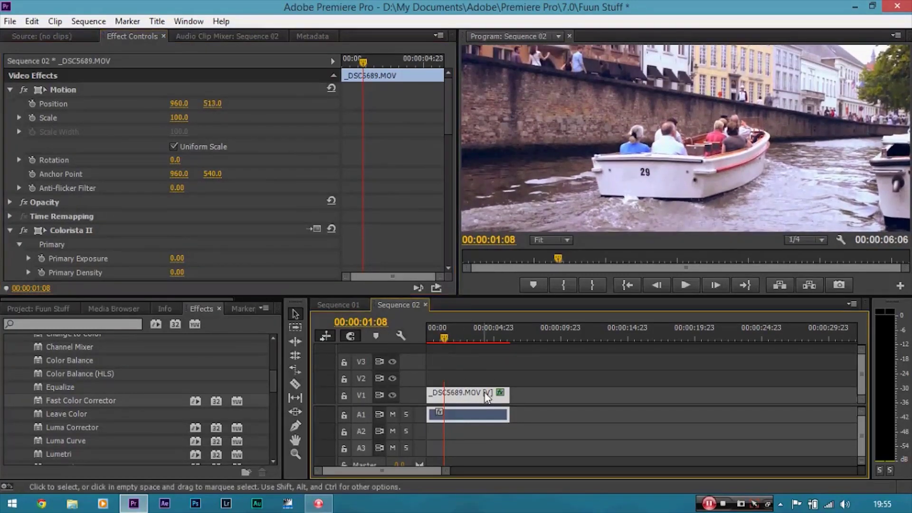
# Zoom the Program monitor to 150% and pan to the boat's number with the Hand tool.
pyautogui.click(564, 237)
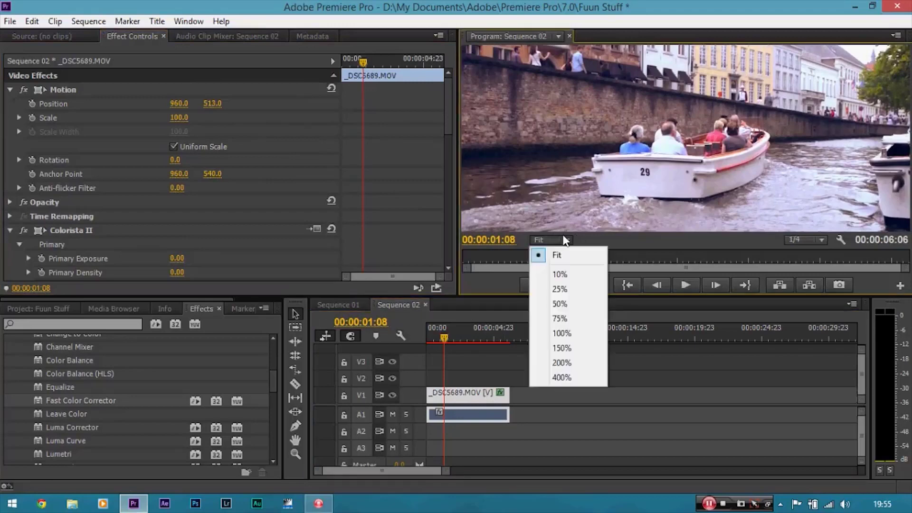
pyautogui.click(570, 349)
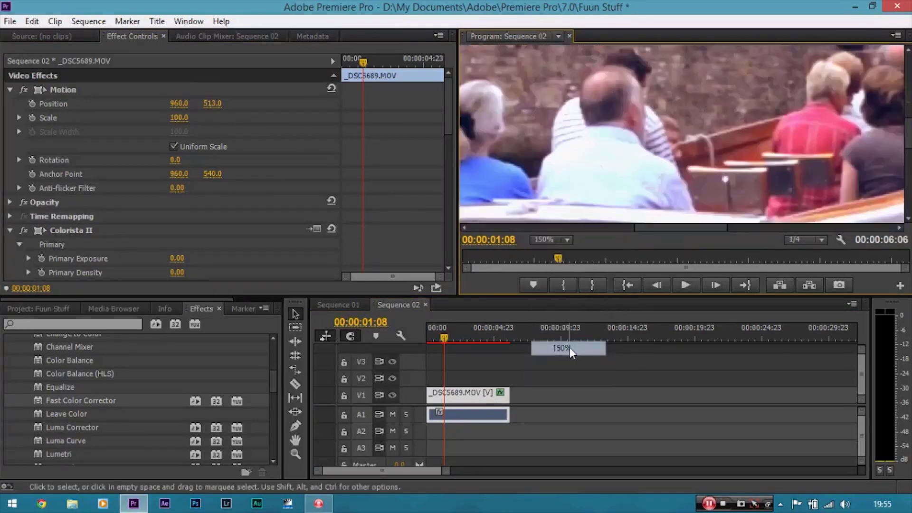
pyautogui.press('h')
pyautogui.moveTo(685, 200); pyautogui.dragTo(700, 132)
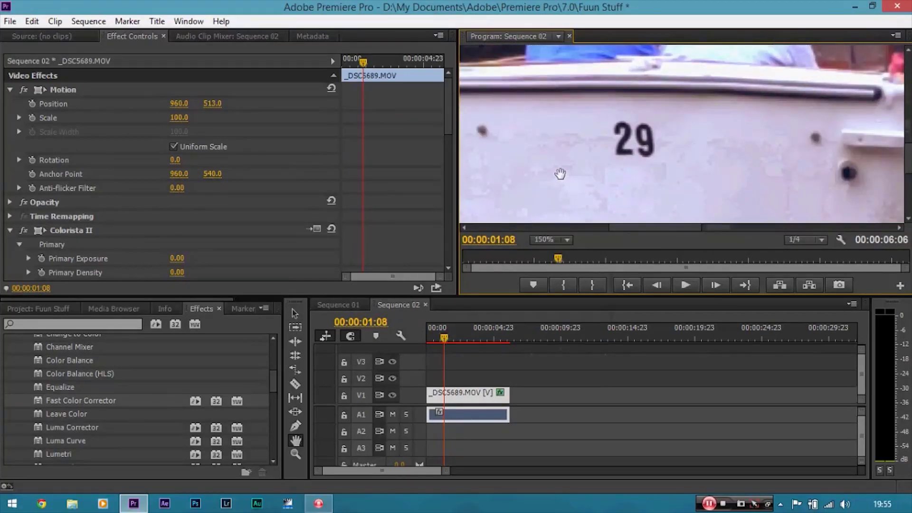
# Search the effects for "shar" and apply the Sharpen effect to the clip.
pyautogui.click(105, 324)
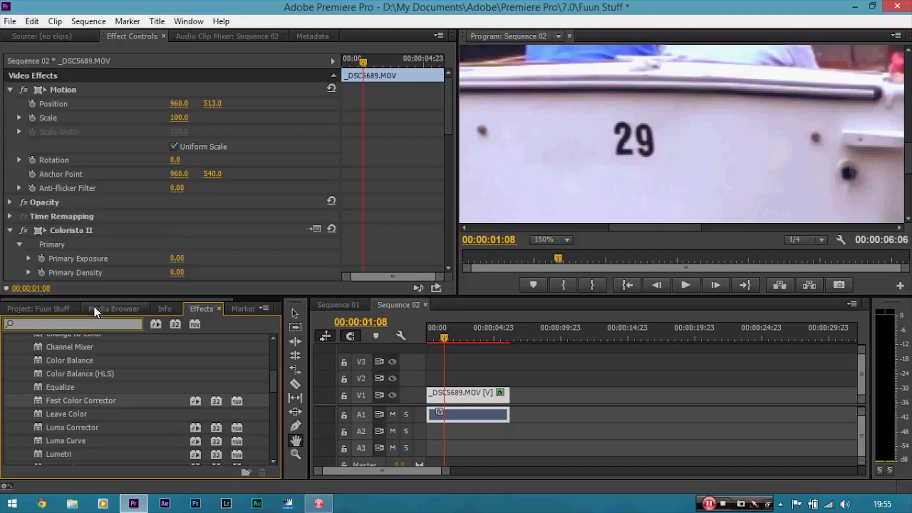
pyautogui.write('s')
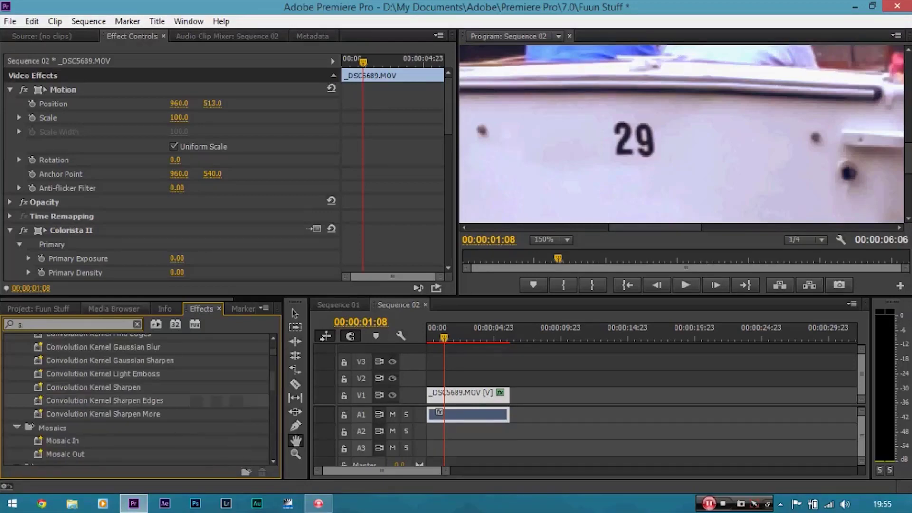
pyautogui.write('har')
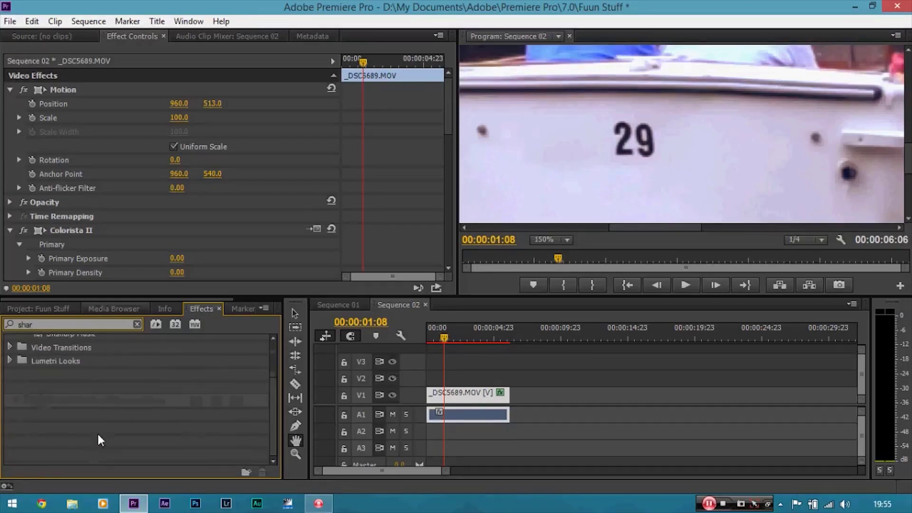
pyautogui.click(65, 430)
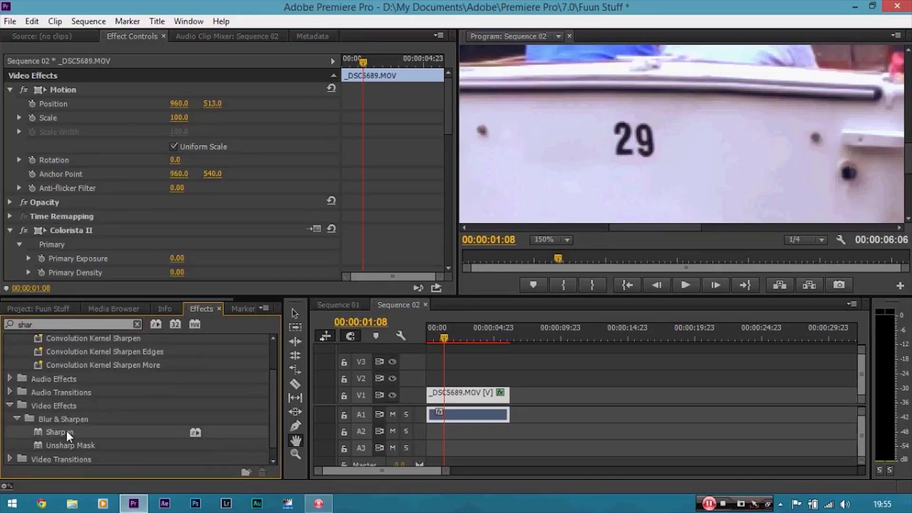
pyautogui.moveTo(67, 431); pyautogui.dragTo(441, 237)
# Set the Sharpen effect's Sharpen Amount to 20.
pyautogui.click(174, 216)
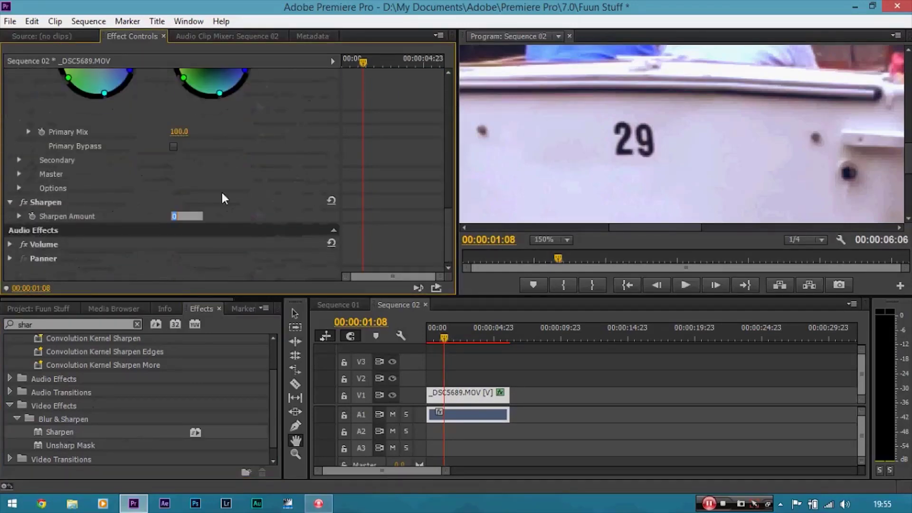
pyautogui.click(222, 193)
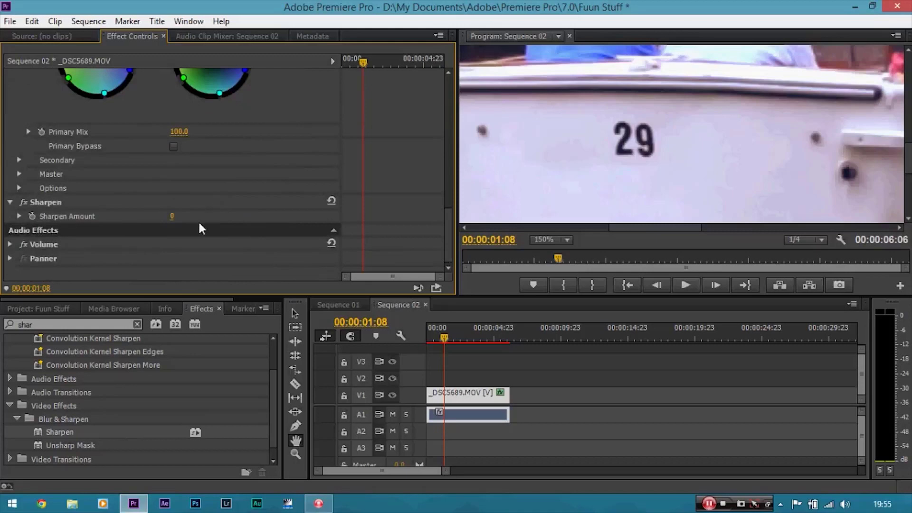
pyautogui.click(173, 216)
pyautogui.write('20')
pyautogui.press('Return')
# Toggle the Sharpen and Colorista II effects off and on to compare the clip before and after.
pyautogui.click(27, 201)
pyautogui.click(27, 203)
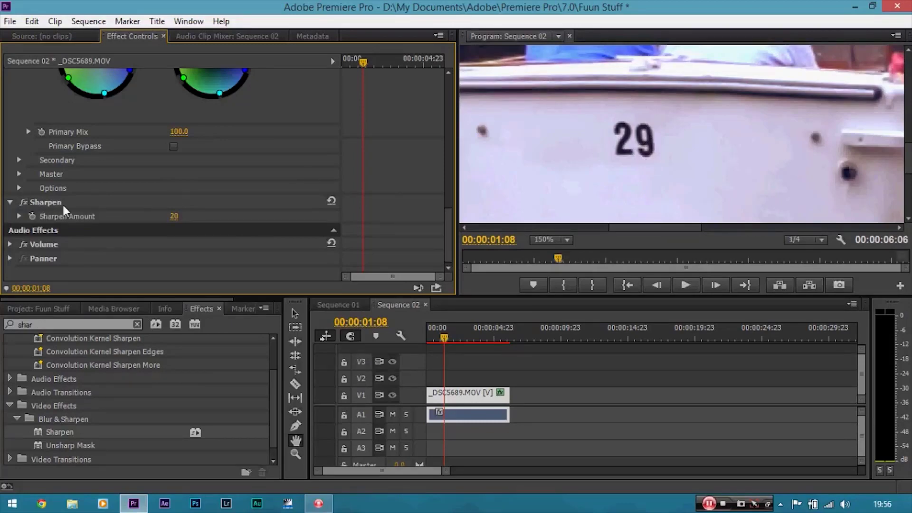
pyautogui.moveTo(443, 224); pyautogui.dragTo(451, 183)
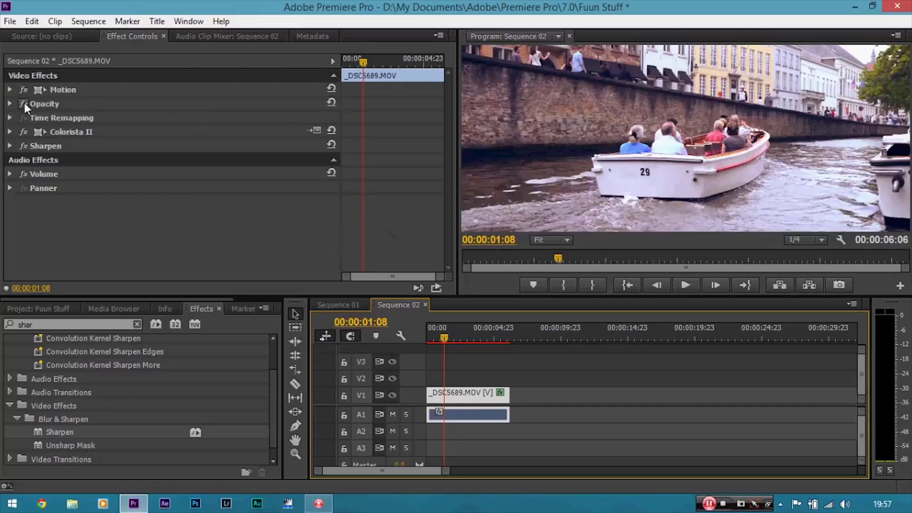
pyautogui.click(25, 131)
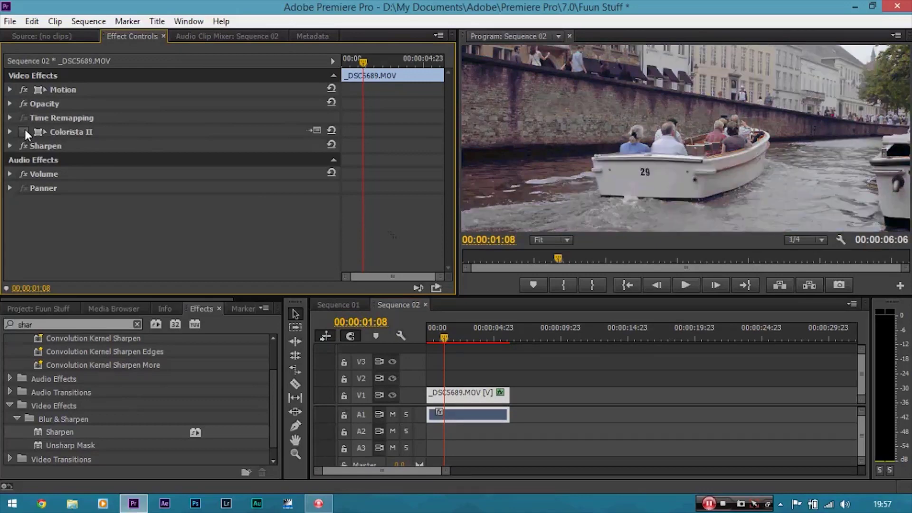
pyautogui.click(24, 130)
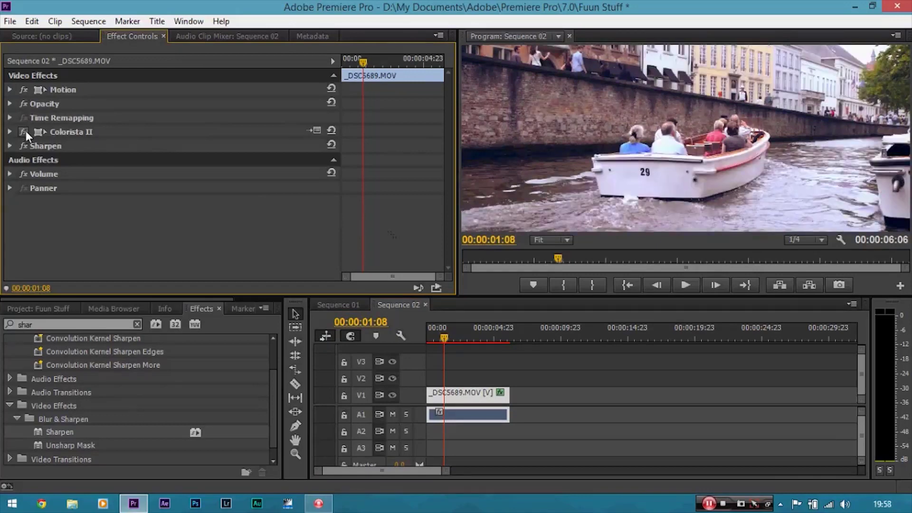
pyautogui.click(25, 143)
# Open the media export settings for Sequence 02.
pyautogui.click(6, 22)
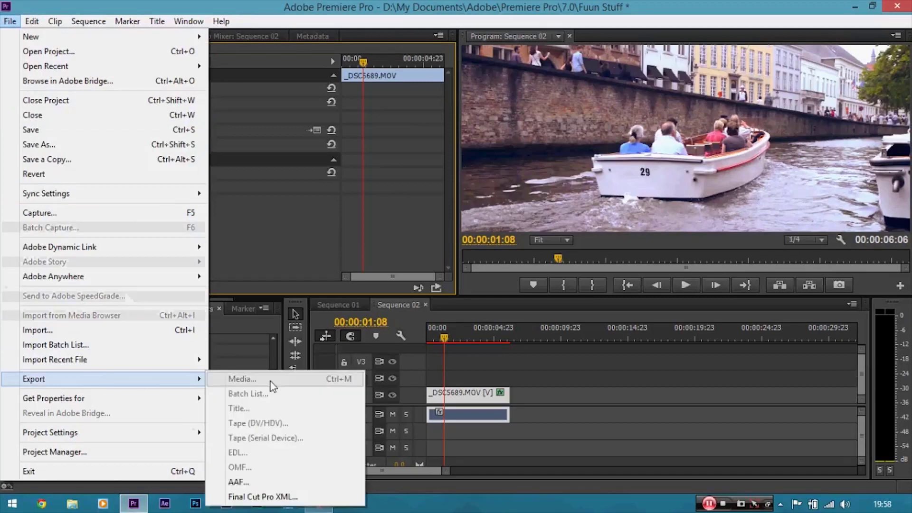
pyautogui.click(455, 396)
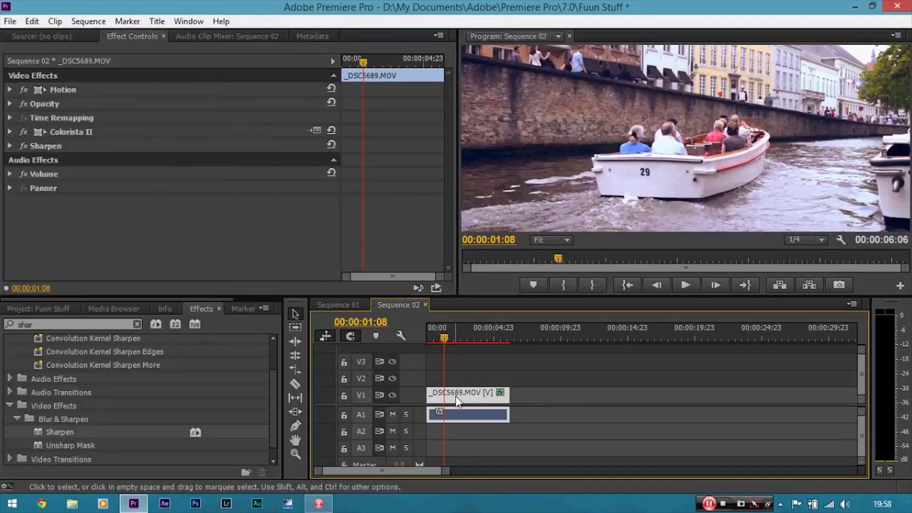
pyautogui.click(7, 23)
pyautogui.moveTo(205, 379)
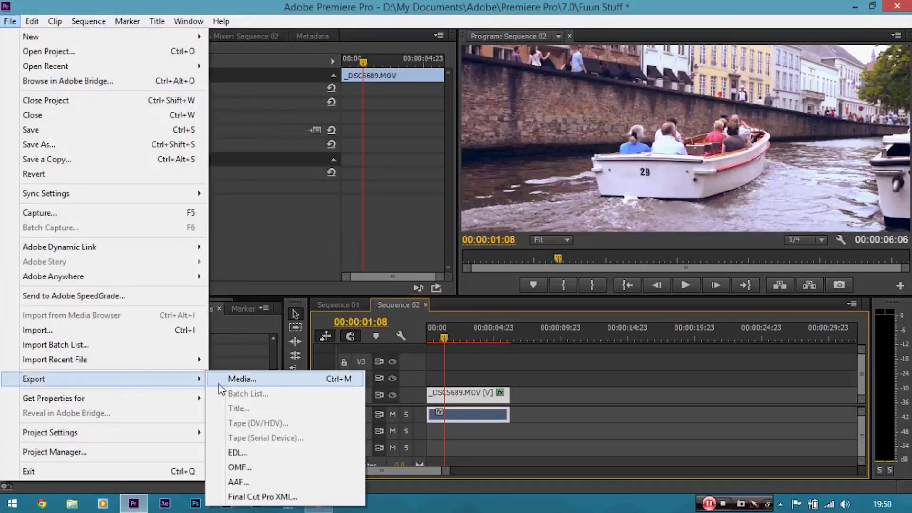
pyautogui.click(240, 379)
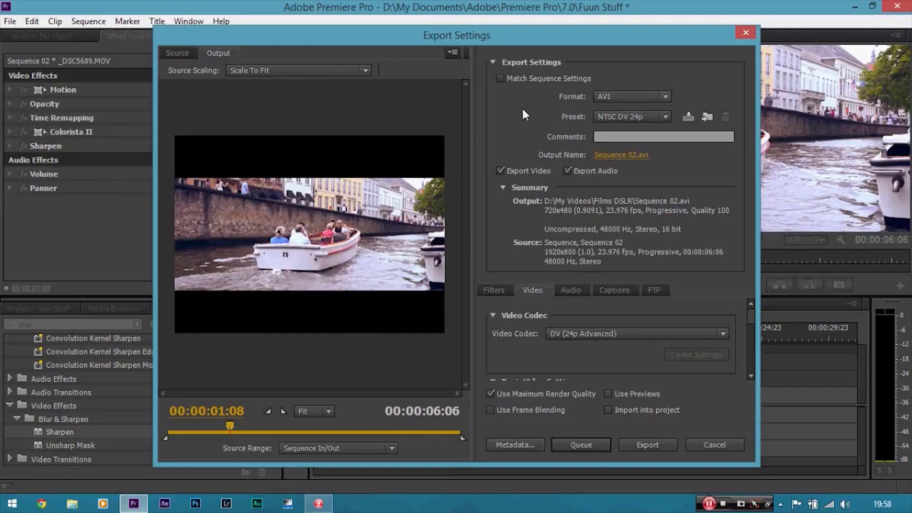
# Set the export format to H.264 and the preset to Match Source - High bitrate.
pyautogui.click(630, 95)
pyautogui.click(698, 263)
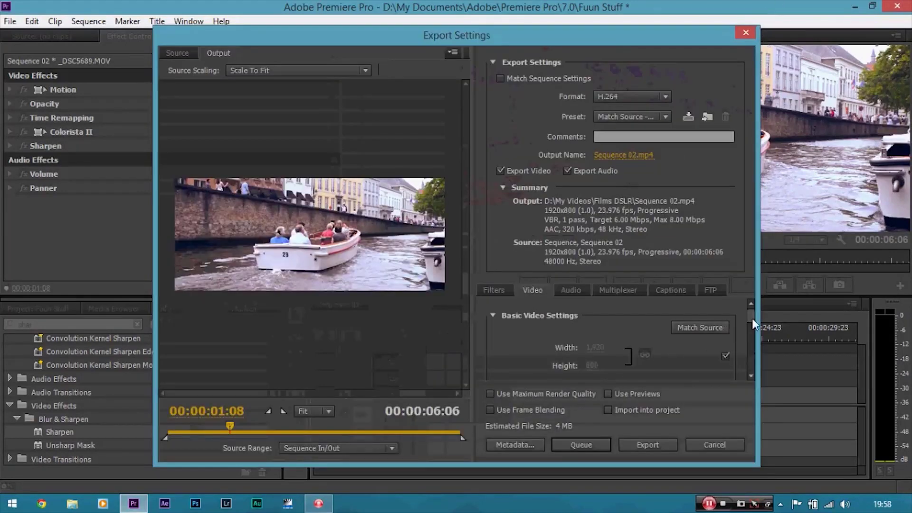
pyautogui.click(643, 96)
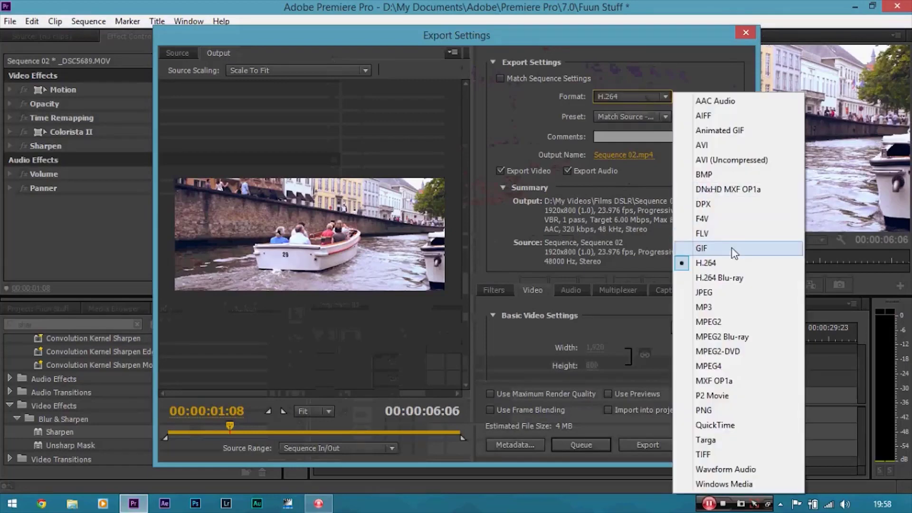
pyautogui.click(638, 114)
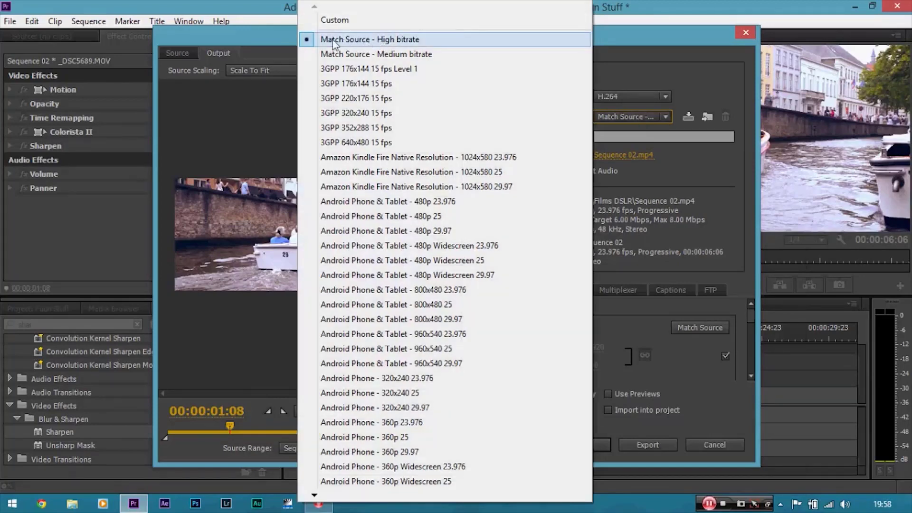
pyautogui.click(385, 43)
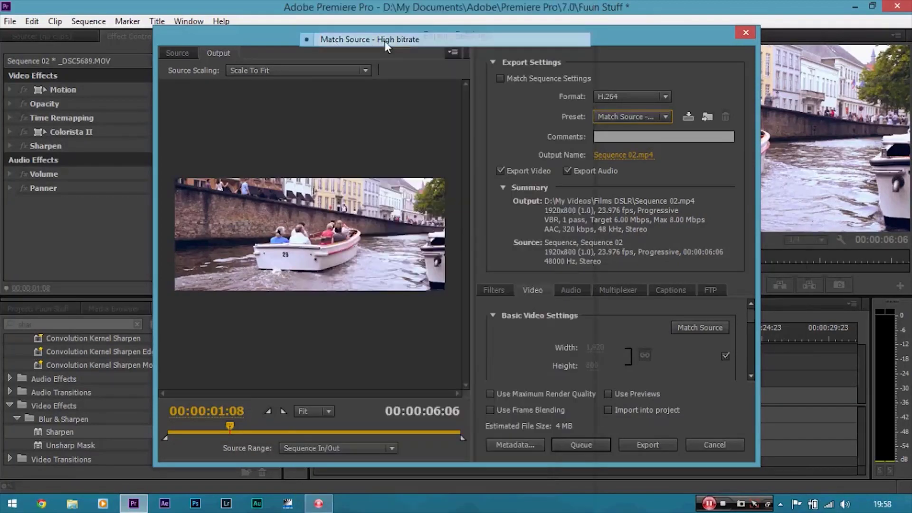
# Set the target bitrate to 20 Mbps in the video bitrate settings.
pyautogui.moveTo(754, 314)
pyautogui.mouseDown()
pyautogui.moveTo(754, 344)
pyautogui.moveTo(748, 314)
pyautogui.mouseUp()
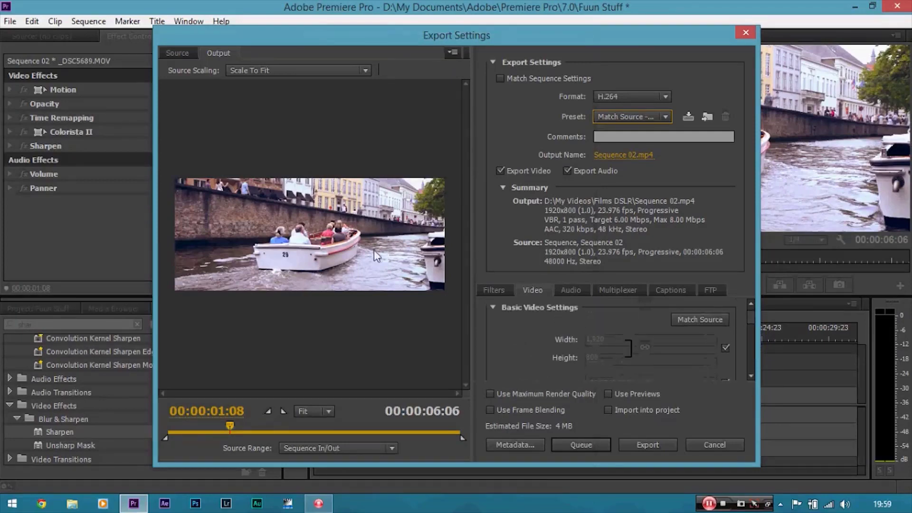
pyautogui.scroll(-3, 755, 322)
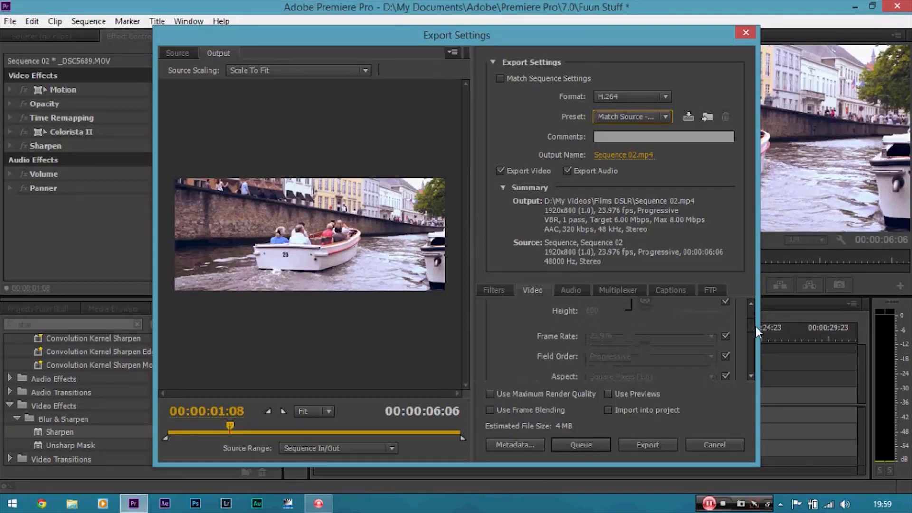
pyautogui.scroll(-2, 754, 335)
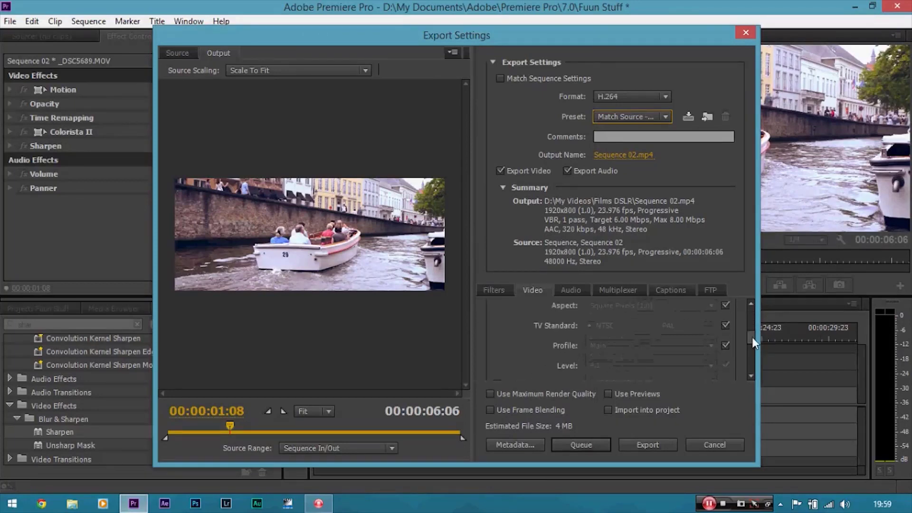
pyautogui.scroll(-1, 752, 337)
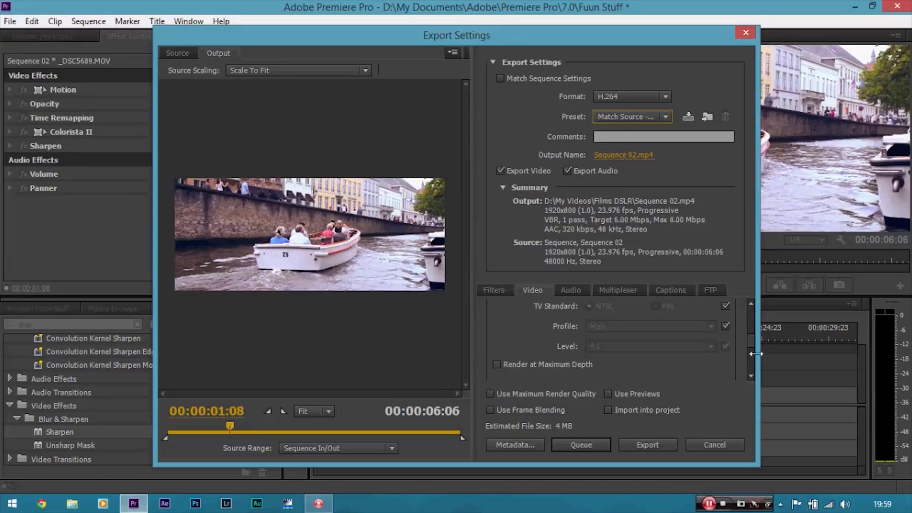
pyautogui.scroll(-3, 751, 346)
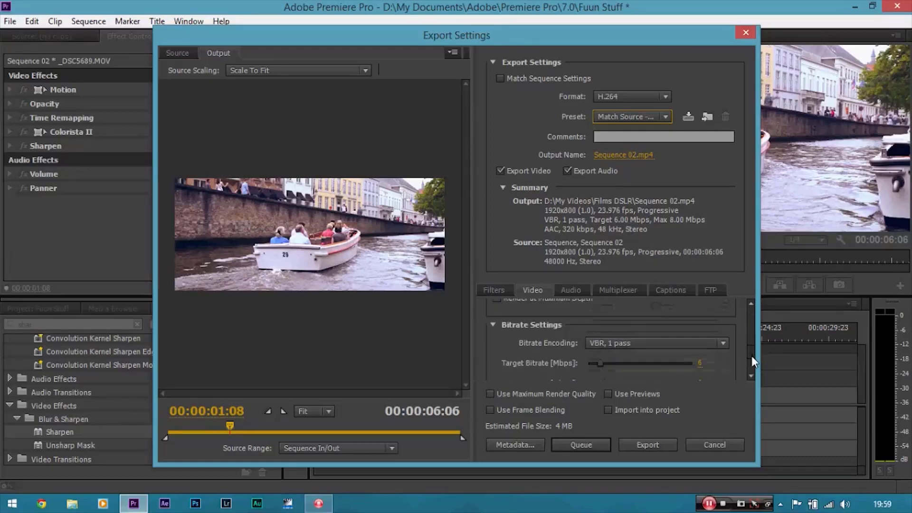
pyautogui.moveTo(749, 350)
pyautogui.mouseDown()
pyautogui.moveTo(751, 329)
pyautogui.moveTo(753, 358)
pyautogui.mouseUp()
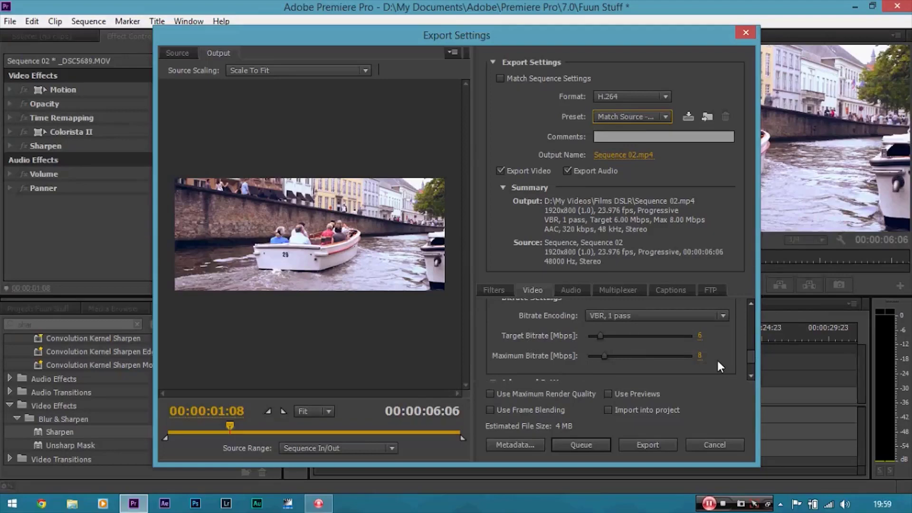
pyautogui.click(700, 336)
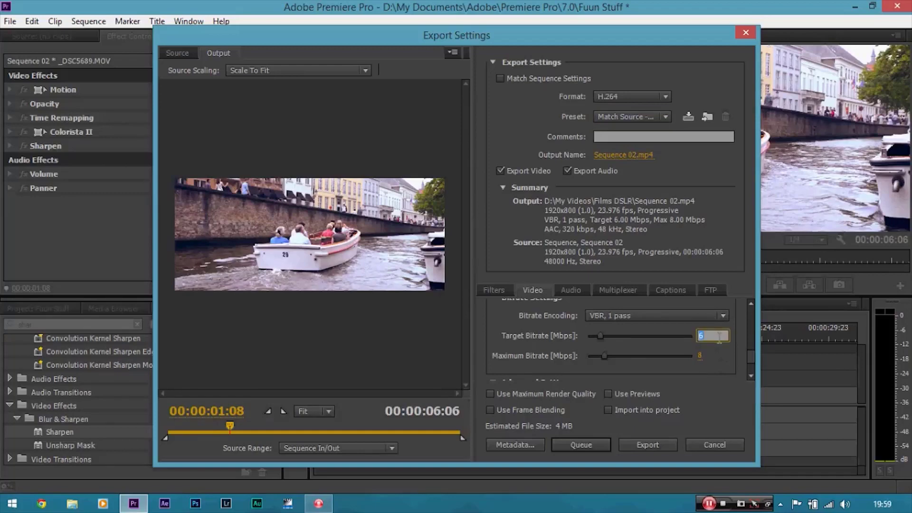
pyautogui.write('20')
pyautogui.press('Return')
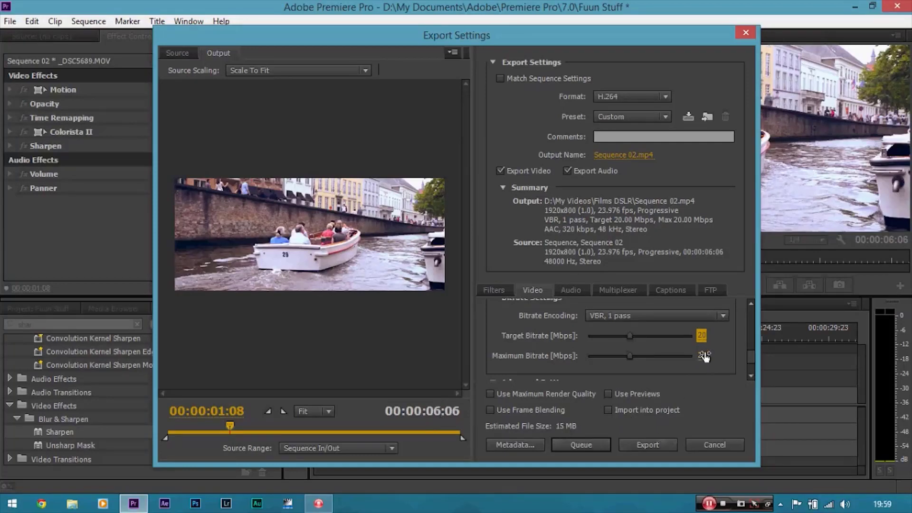
# Set both the target bitrate and the maximum bitrate to 5 Mbps.
pyautogui.click(702, 335)
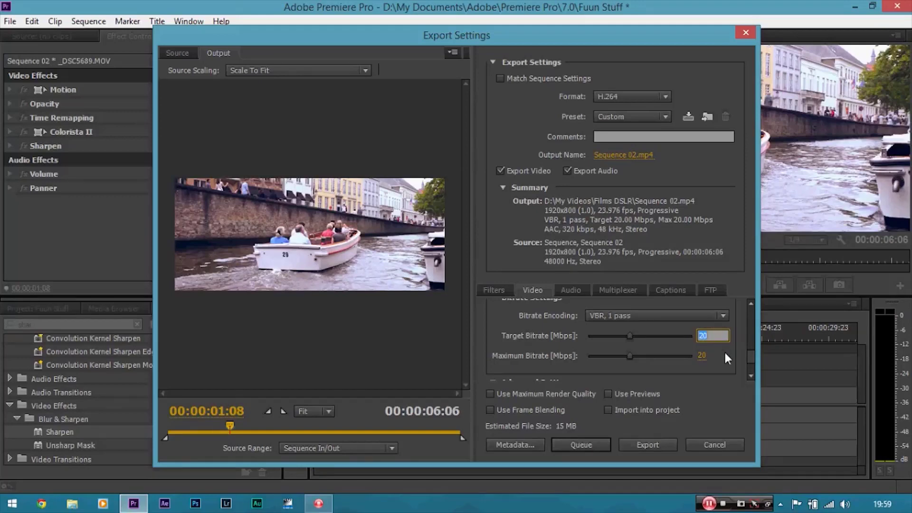
pyautogui.write('5')
pyautogui.press('Return')
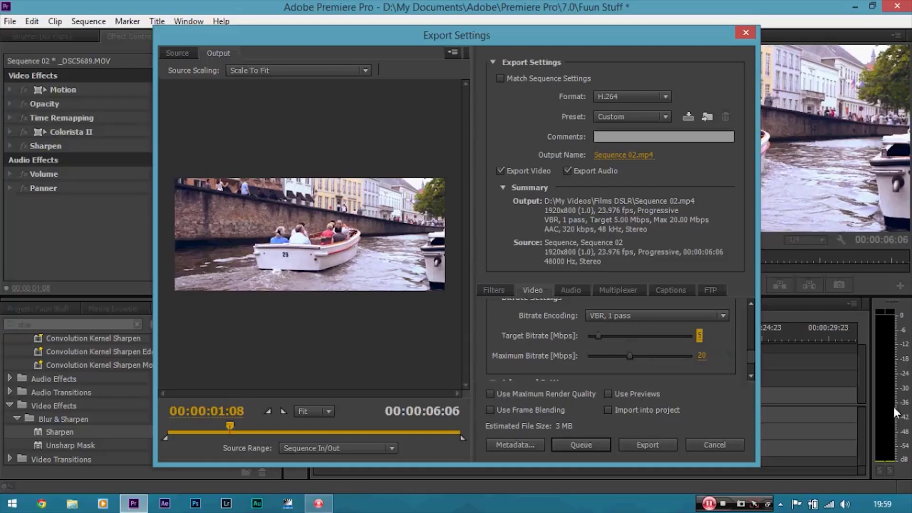
pyautogui.click(701, 355)
pyautogui.write('5')
pyautogui.press('Return')
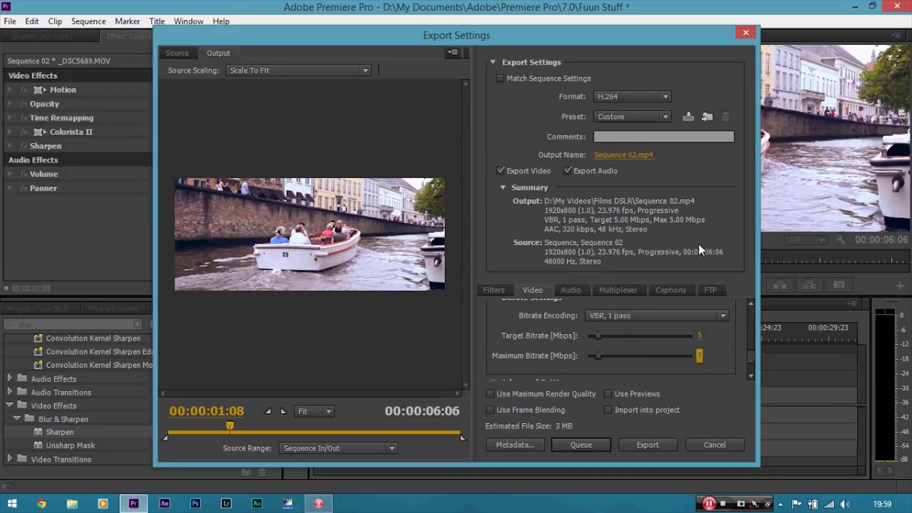